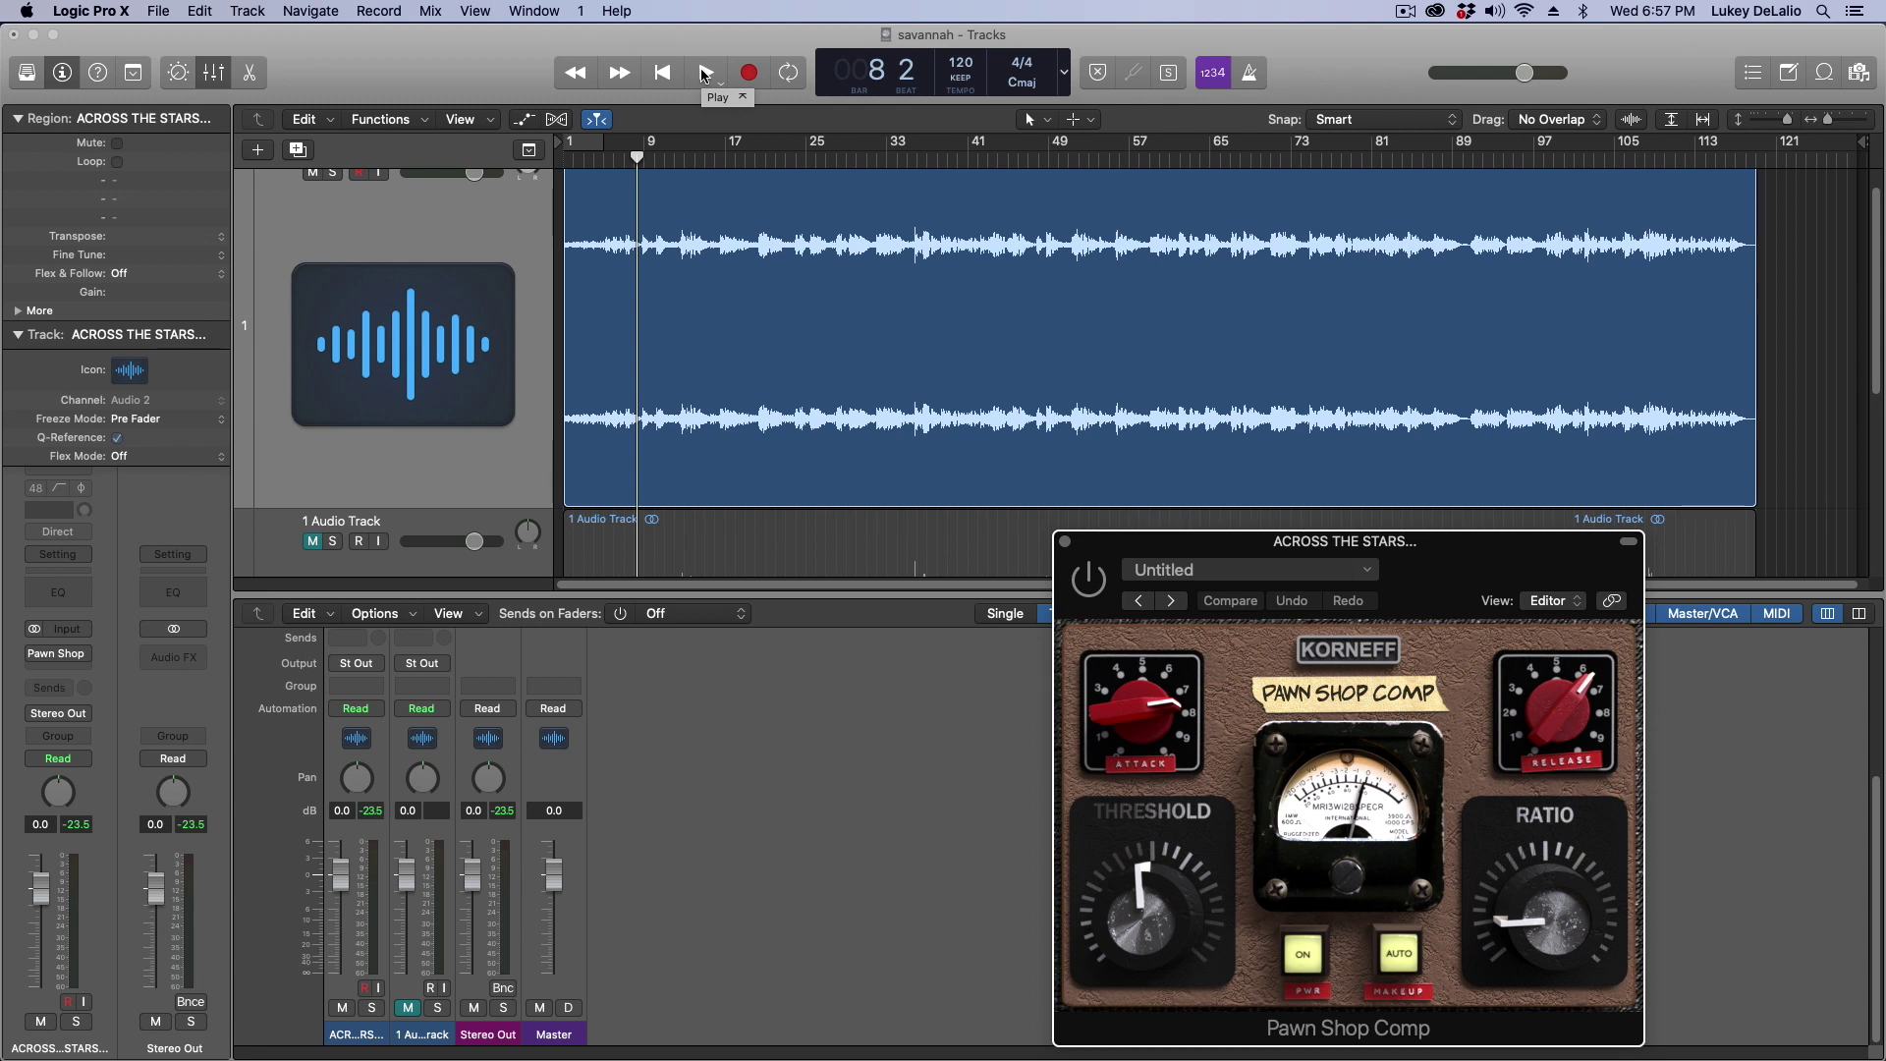
# Step: Play the song from bar 8 with Pawn Shop Comp bypassed, and switch the plug-in on during playback
pyautogui.click(705, 73)
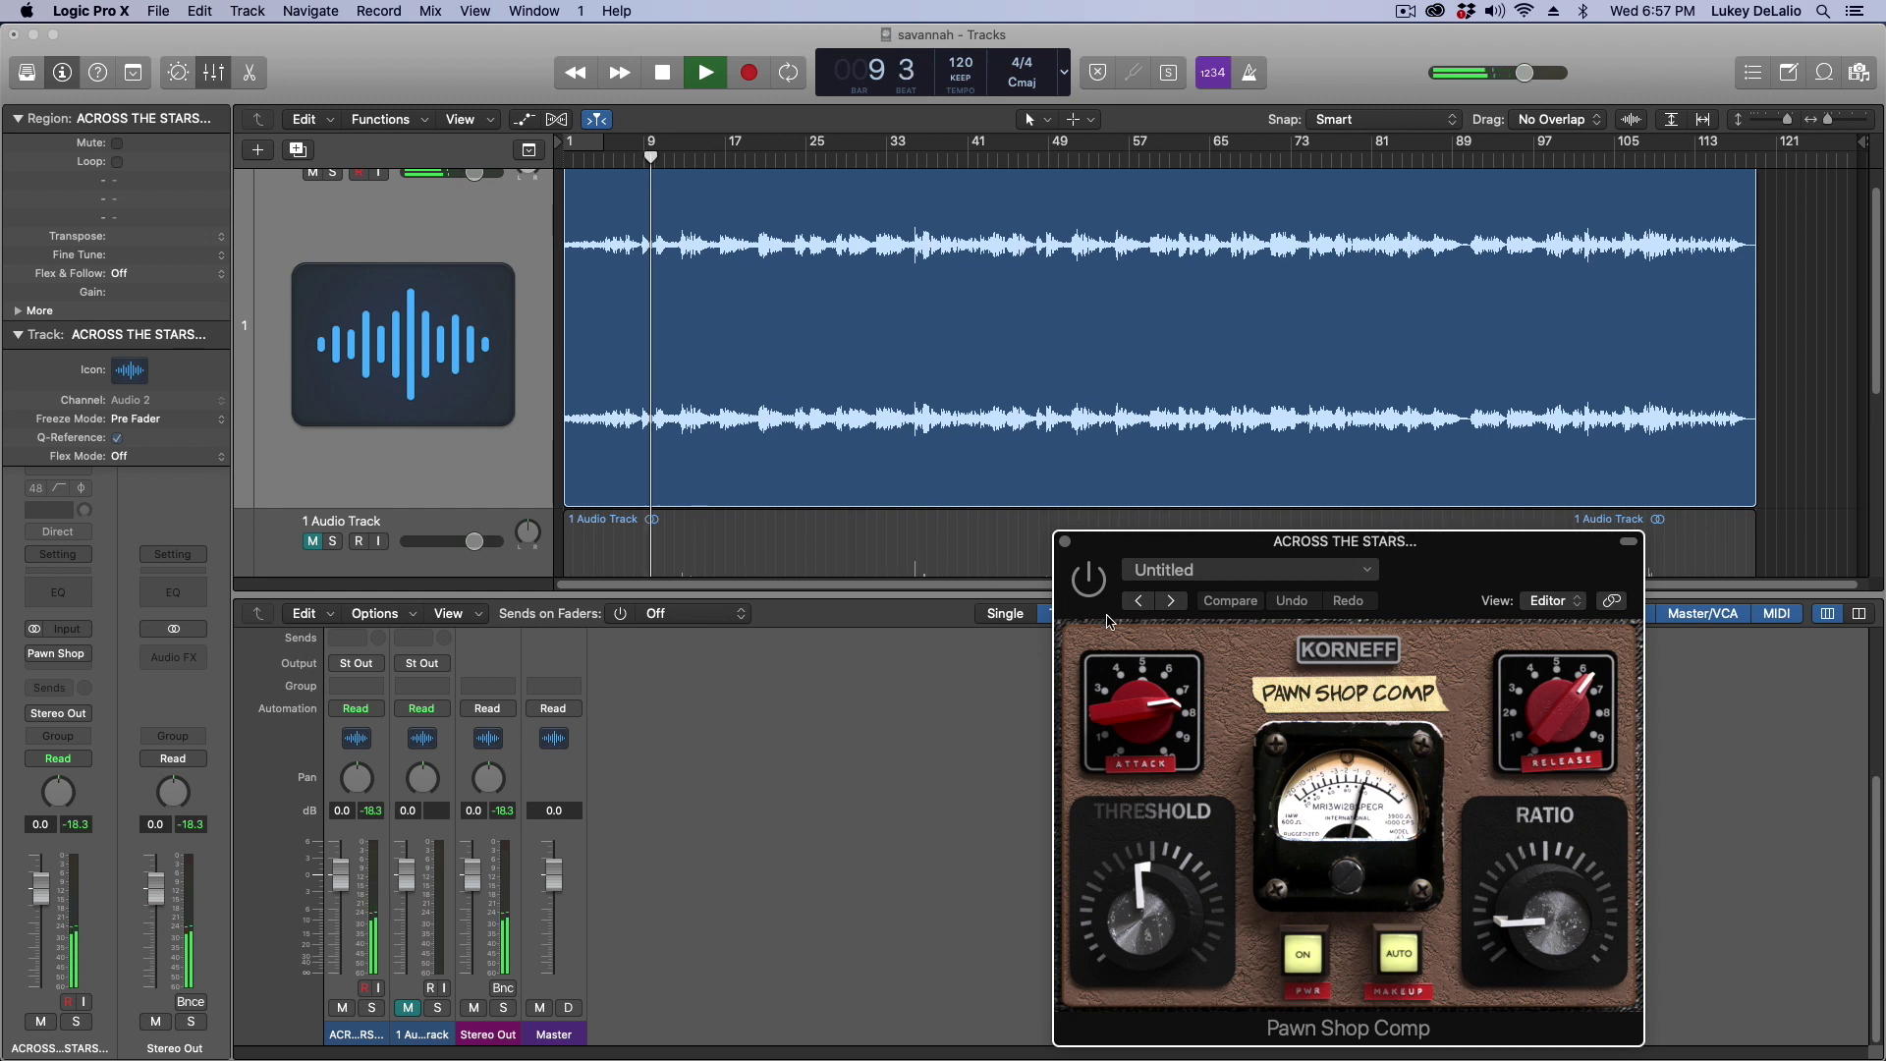
pyautogui.click(1099, 583)
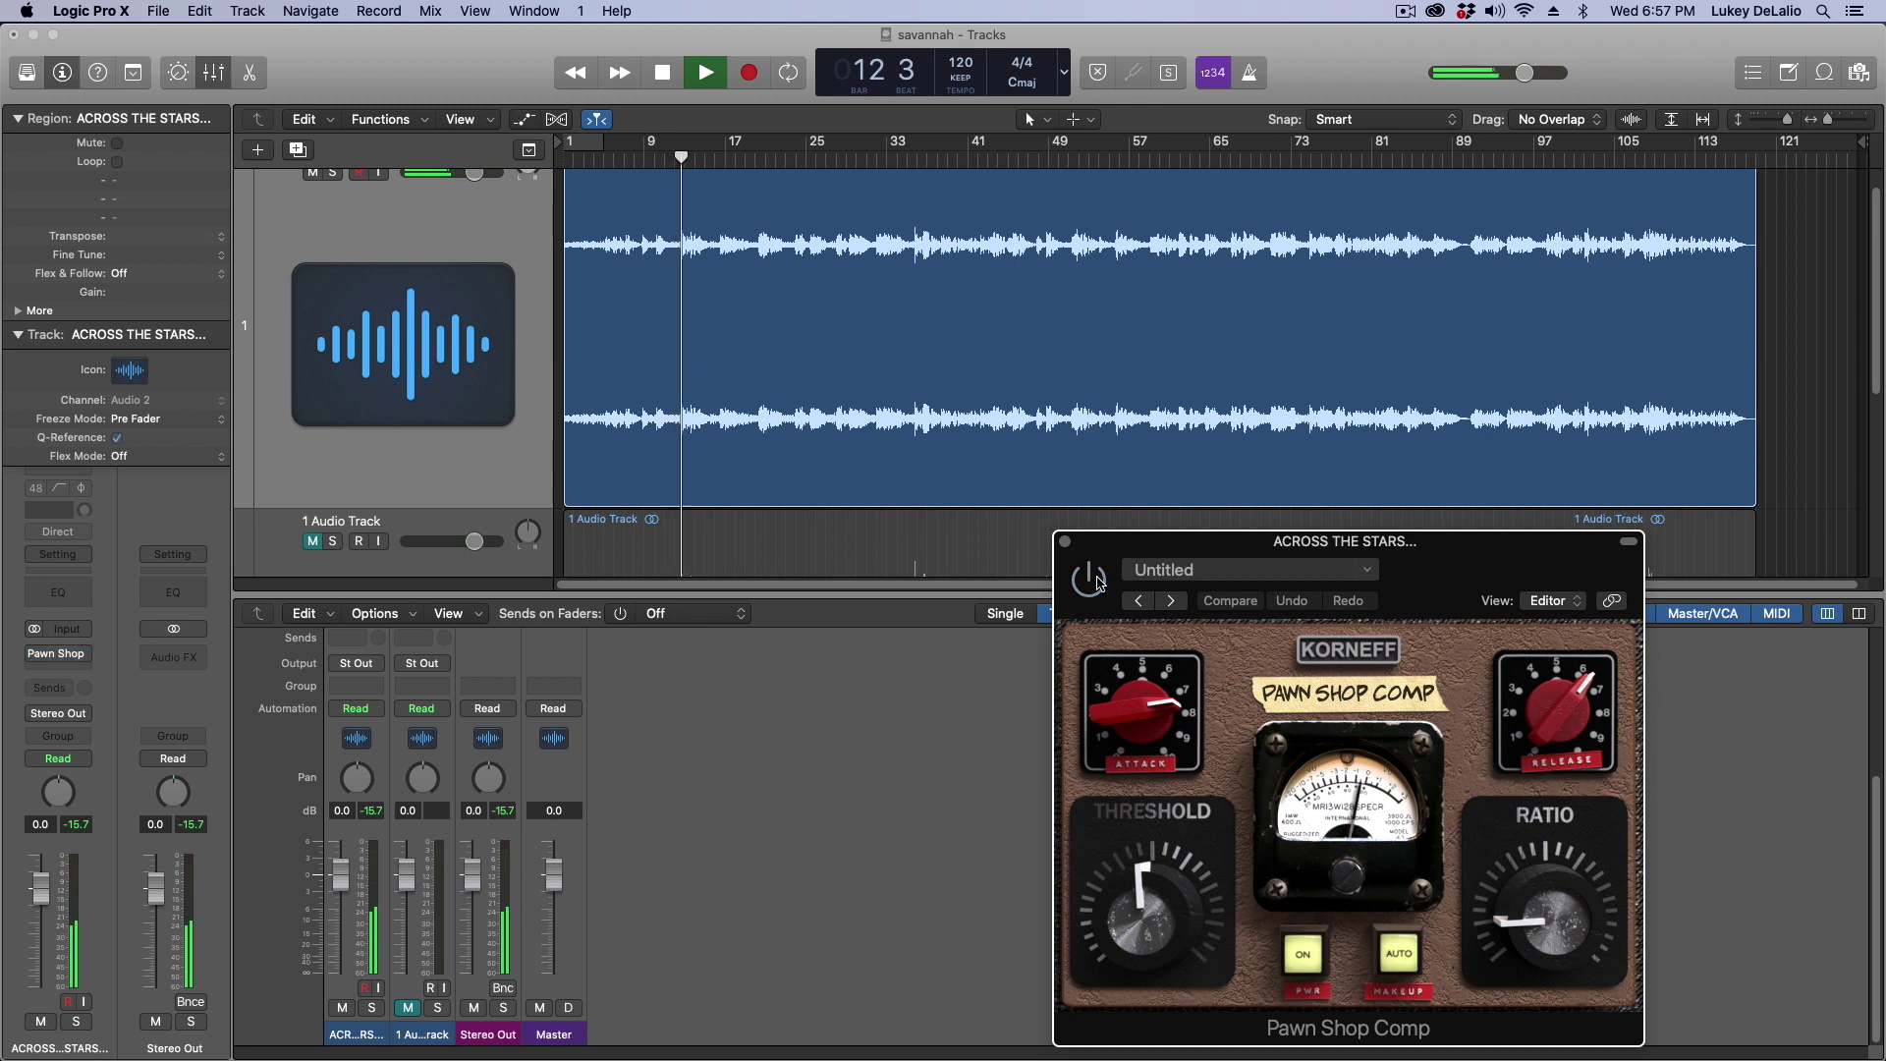
pyautogui.click(1098, 584)
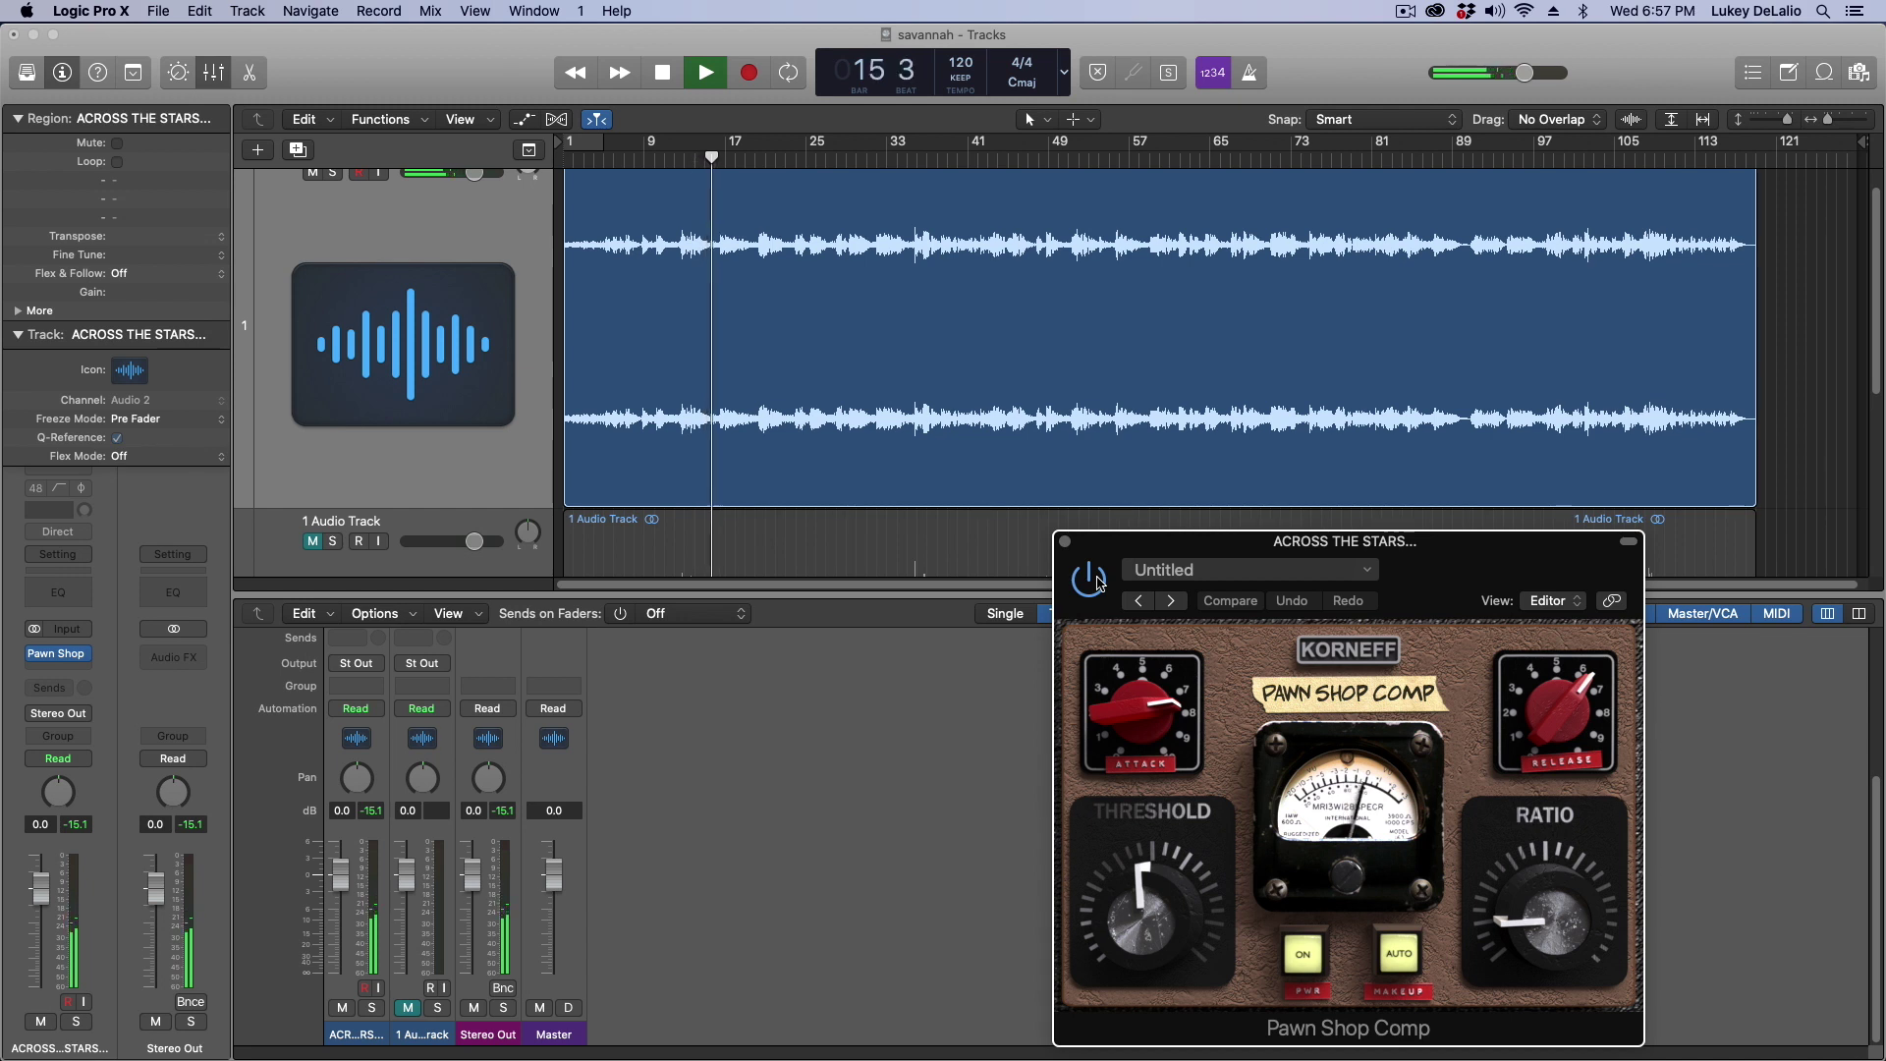
# Step: Move playback to about bar 34, compare the sound with Pawn Shop Comp bypassed and engaged, and stop with it engaged
pyautogui.click(912, 158)
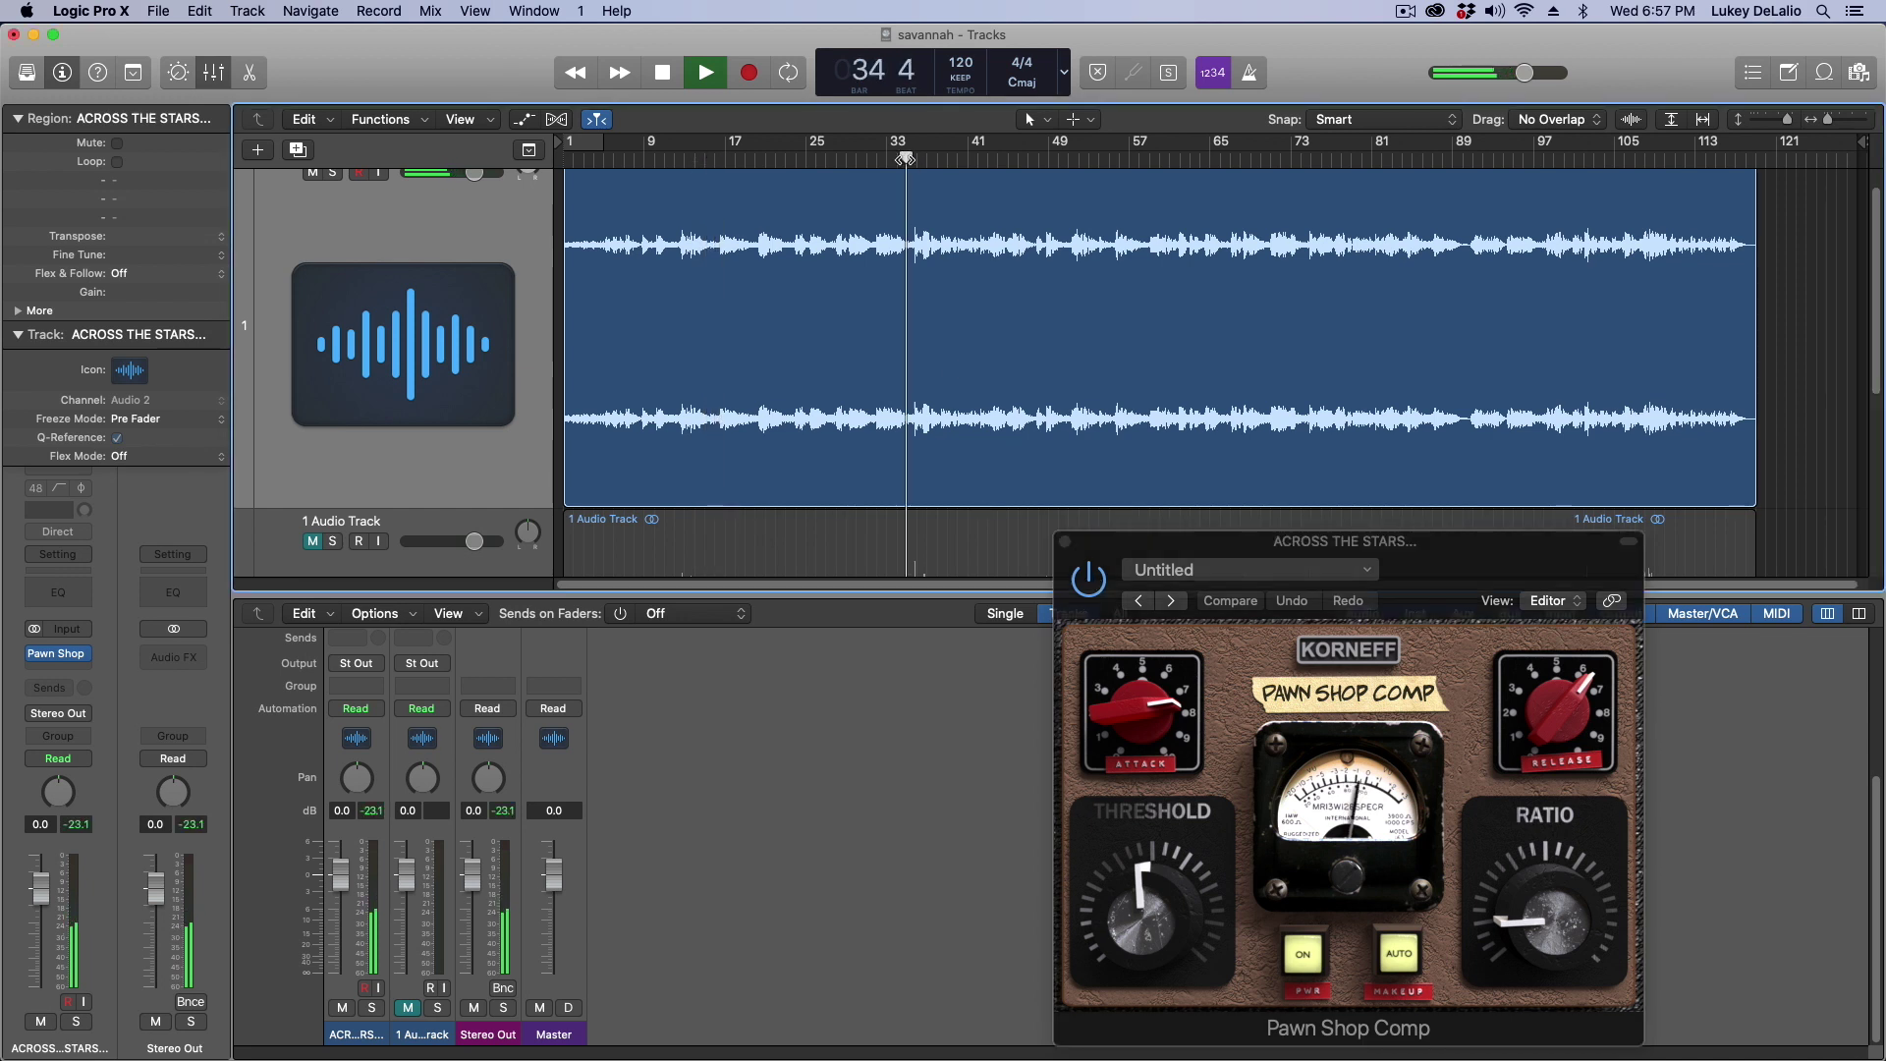
pyautogui.click(1096, 590)
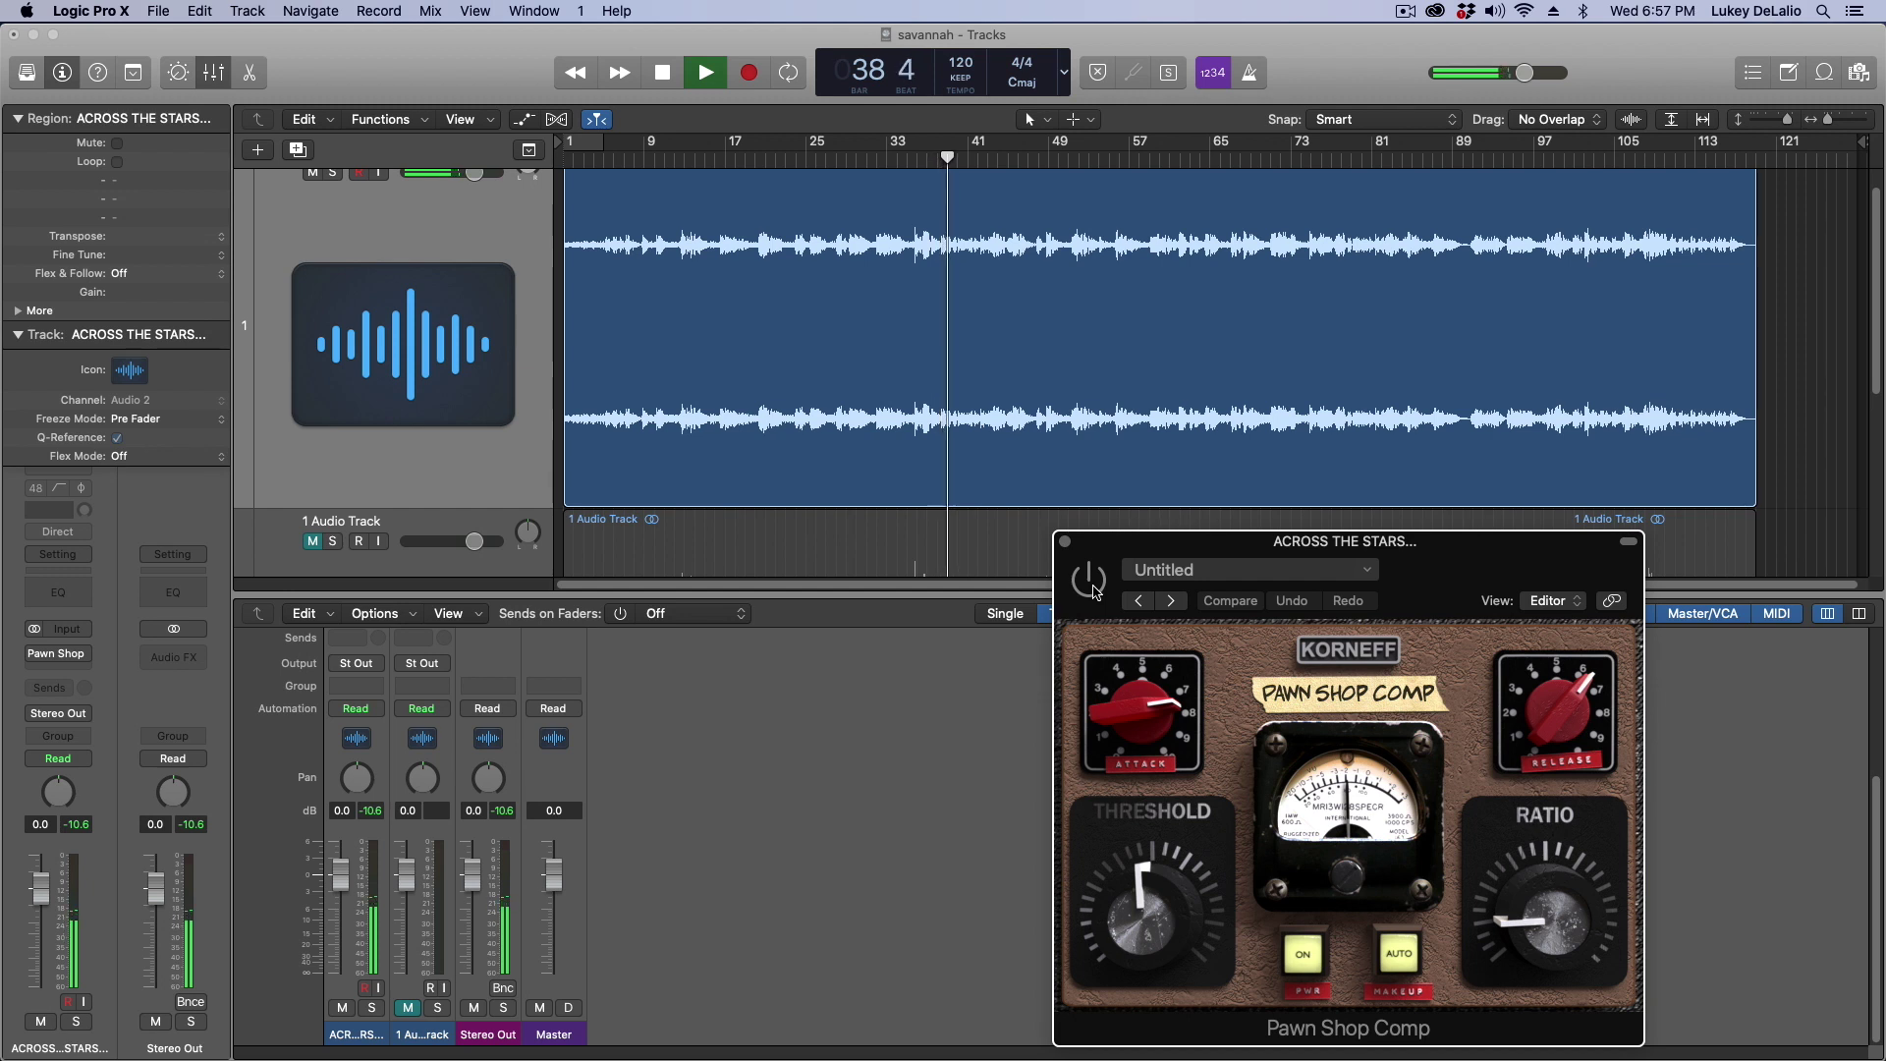
pyautogui.click(1093, 583)
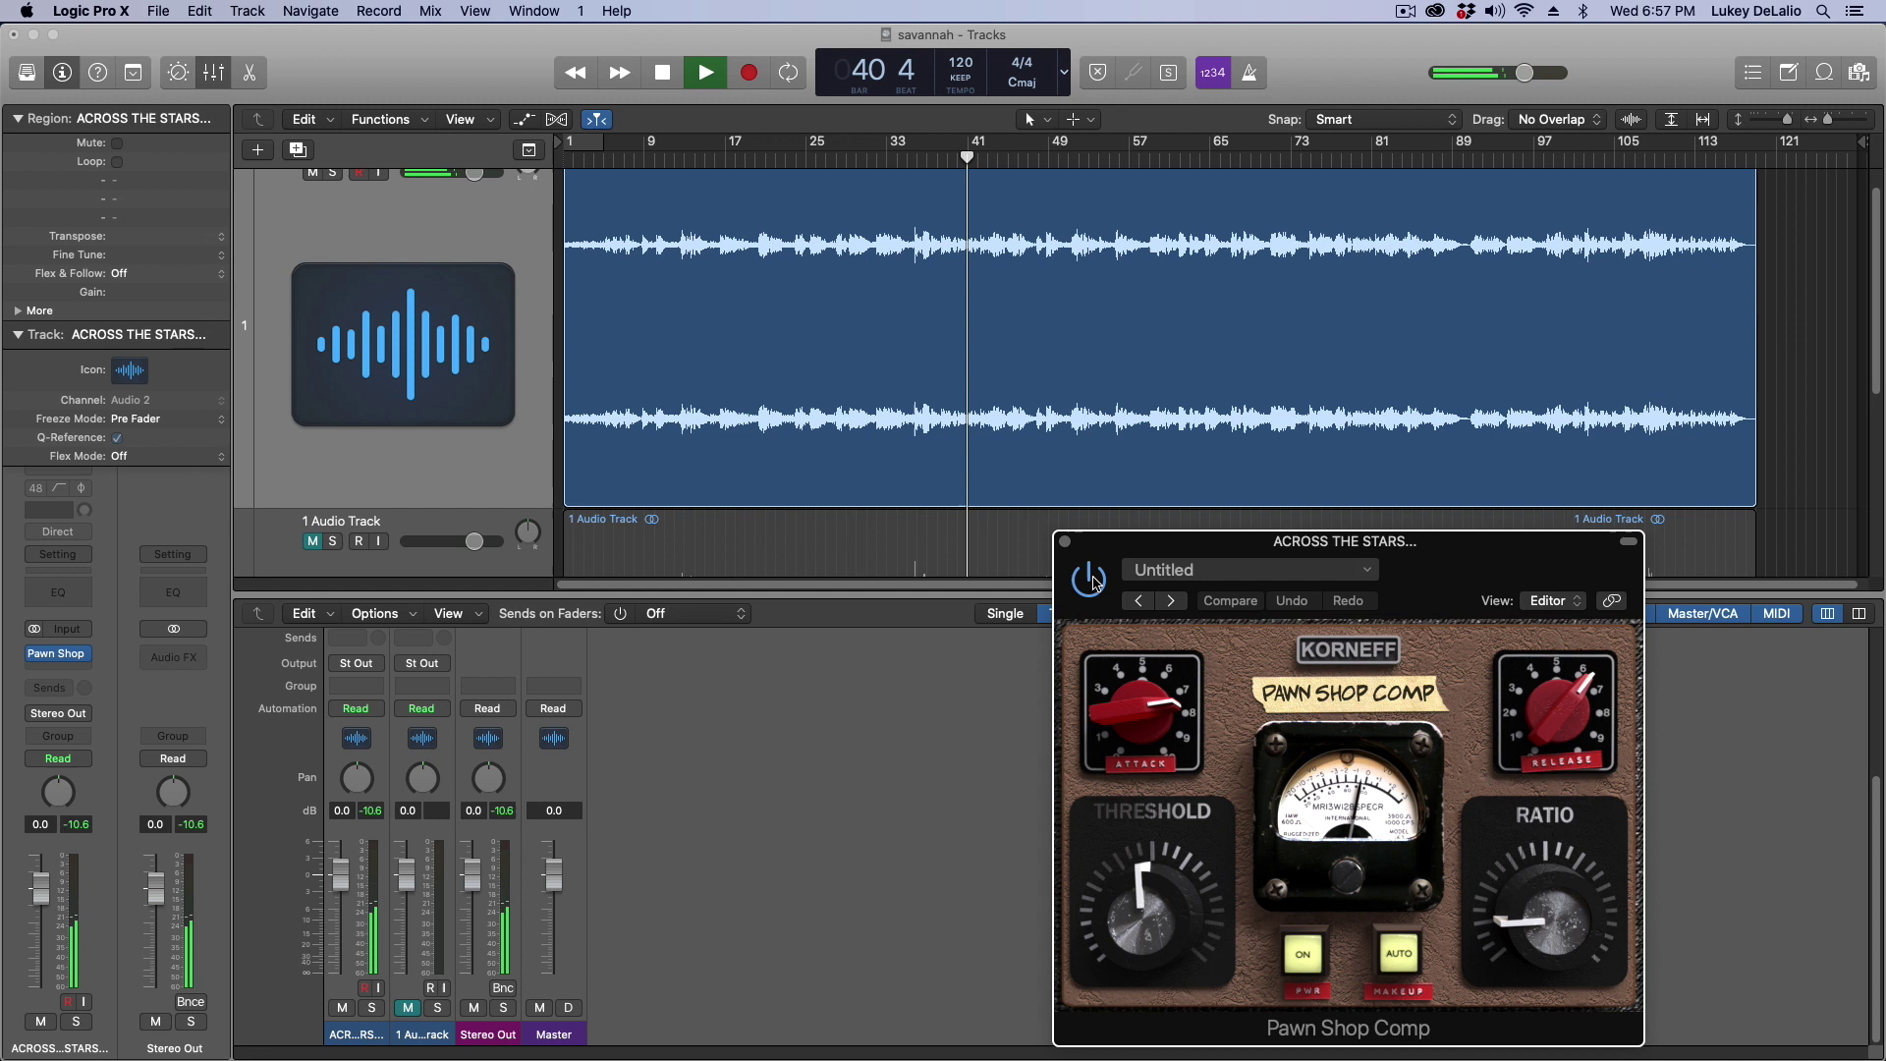
pyautogui.click(1093, 583)
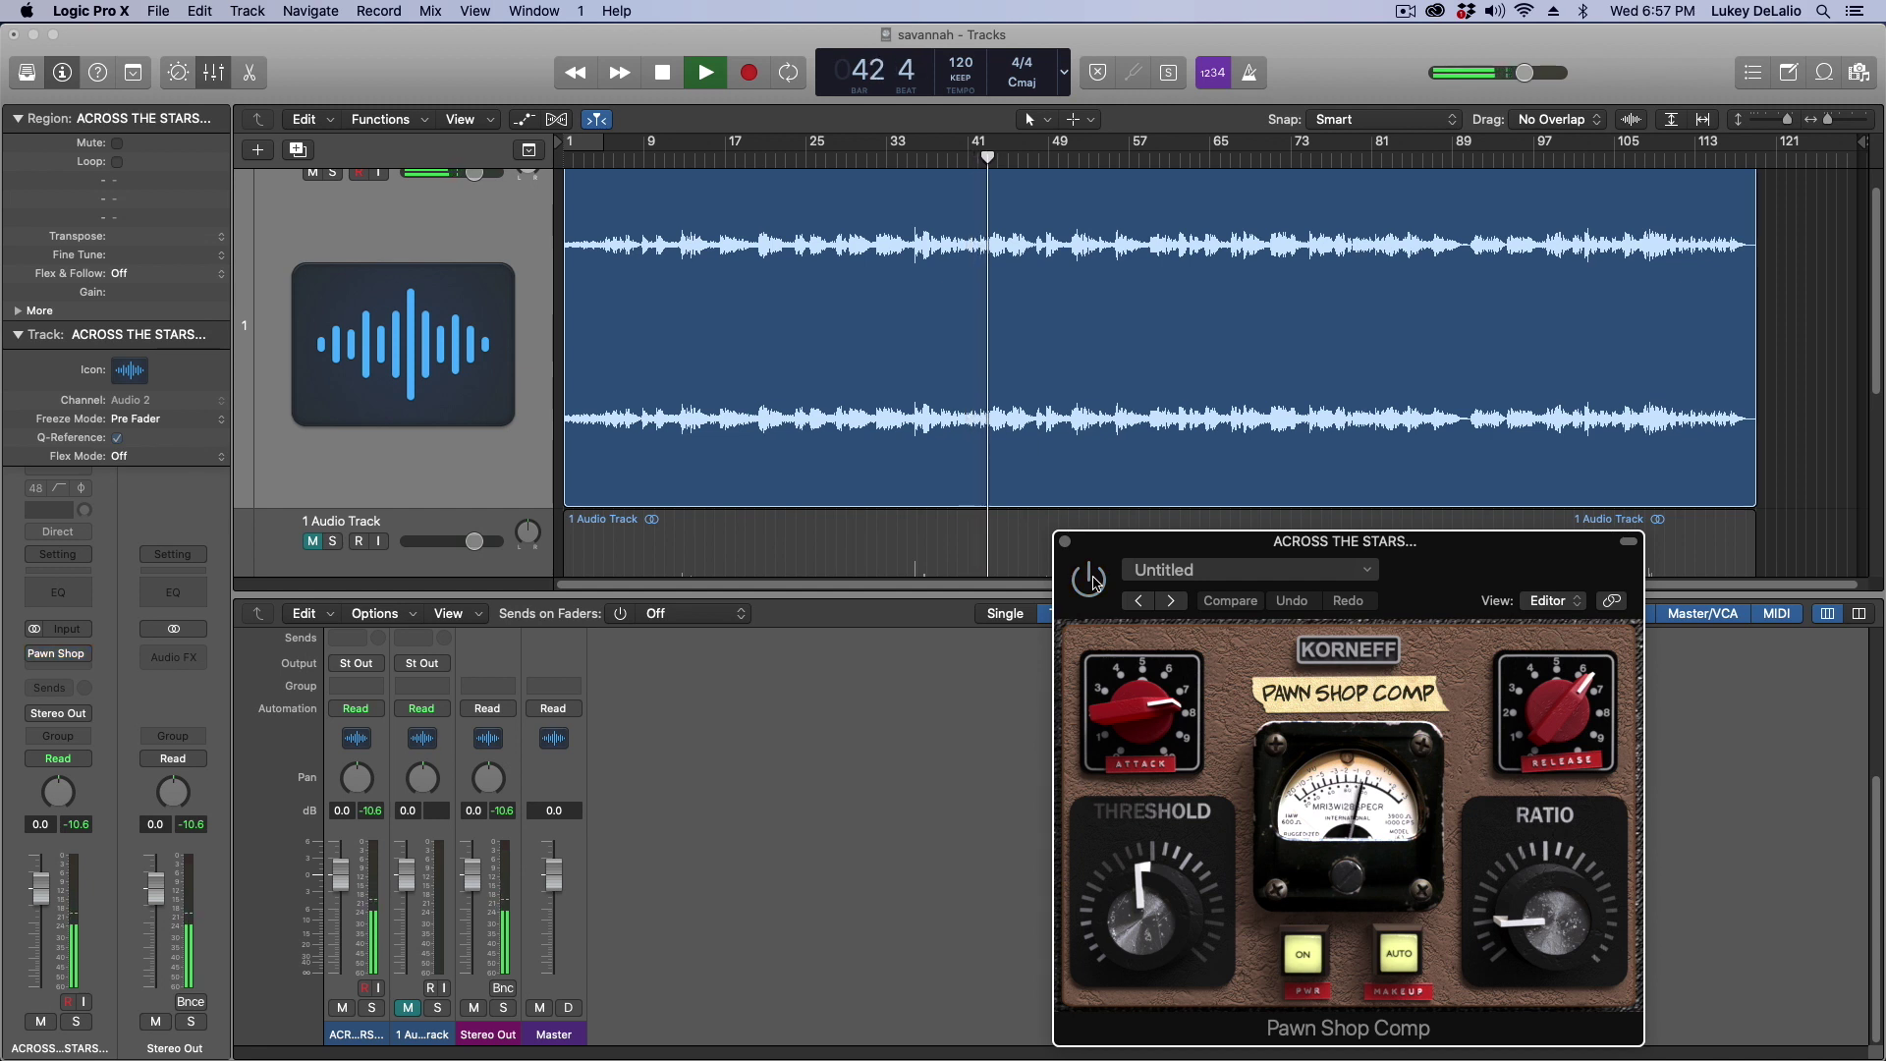
pyautogui.click(1093, 584)
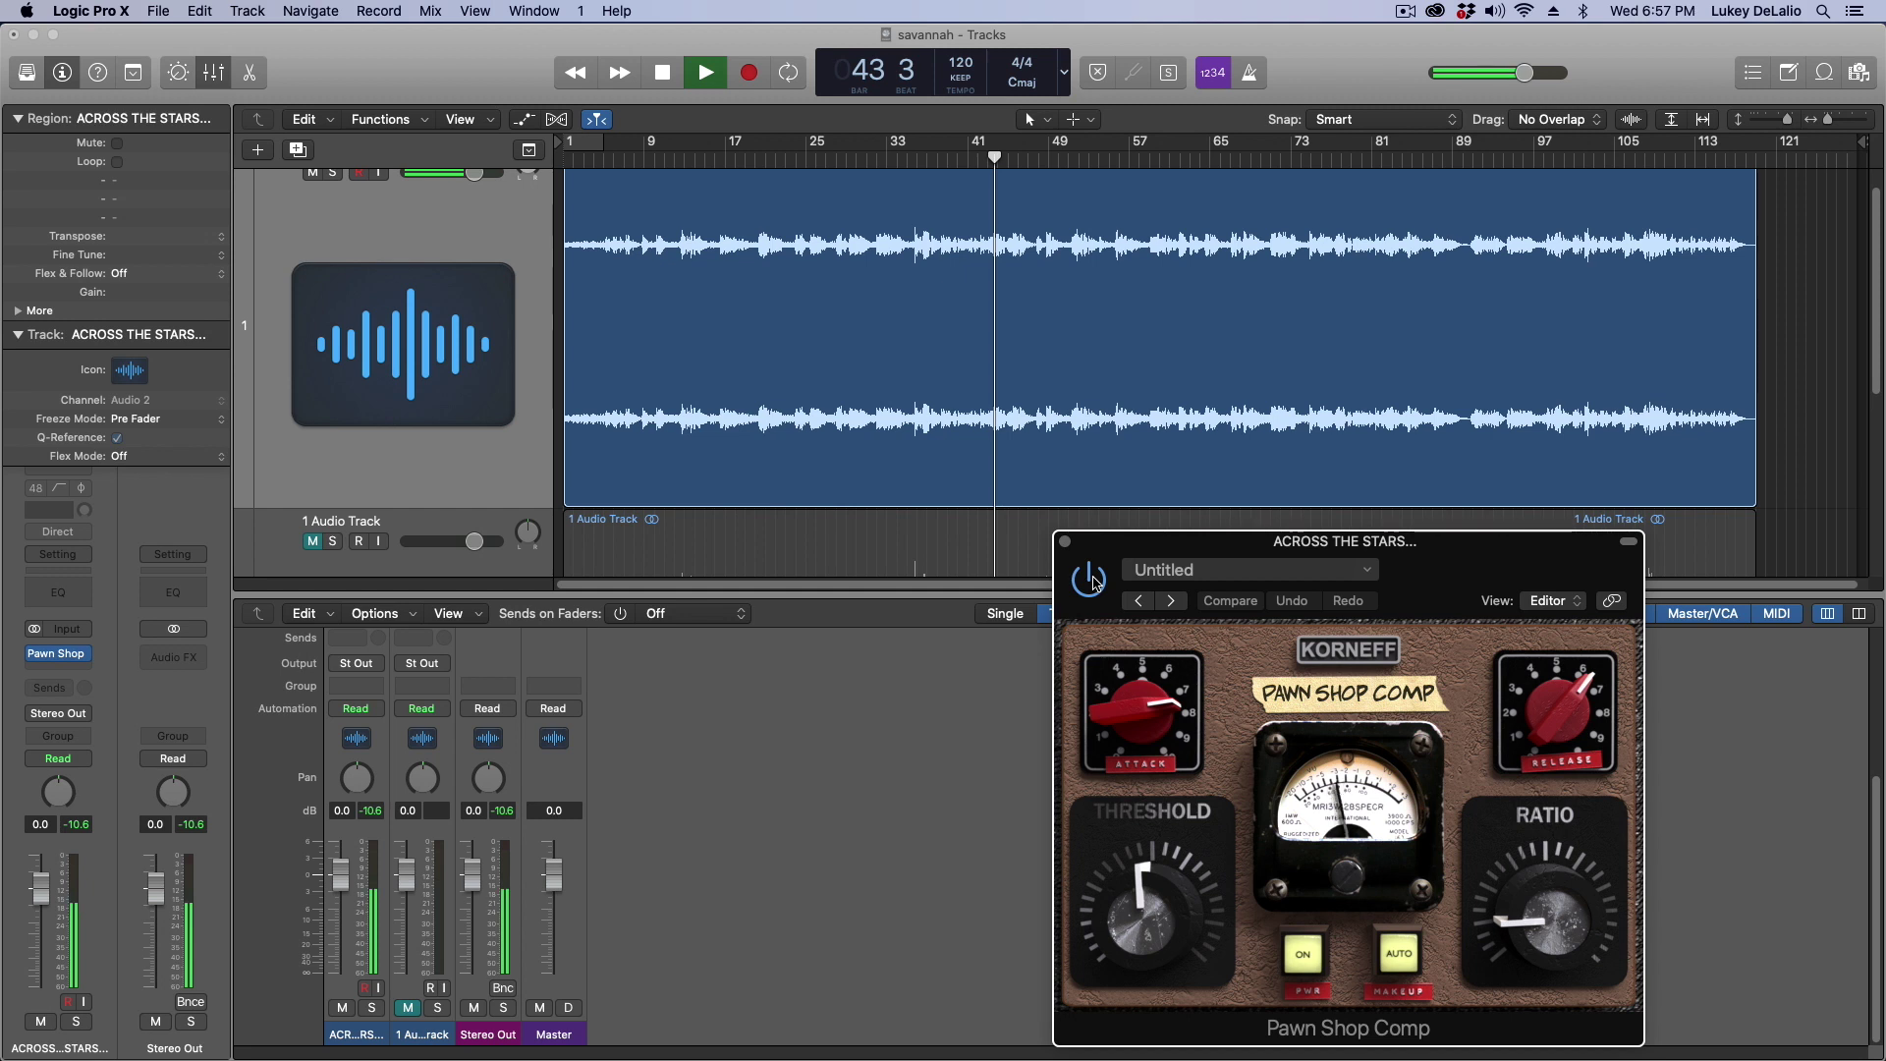
pyautogui.click(663, 75)
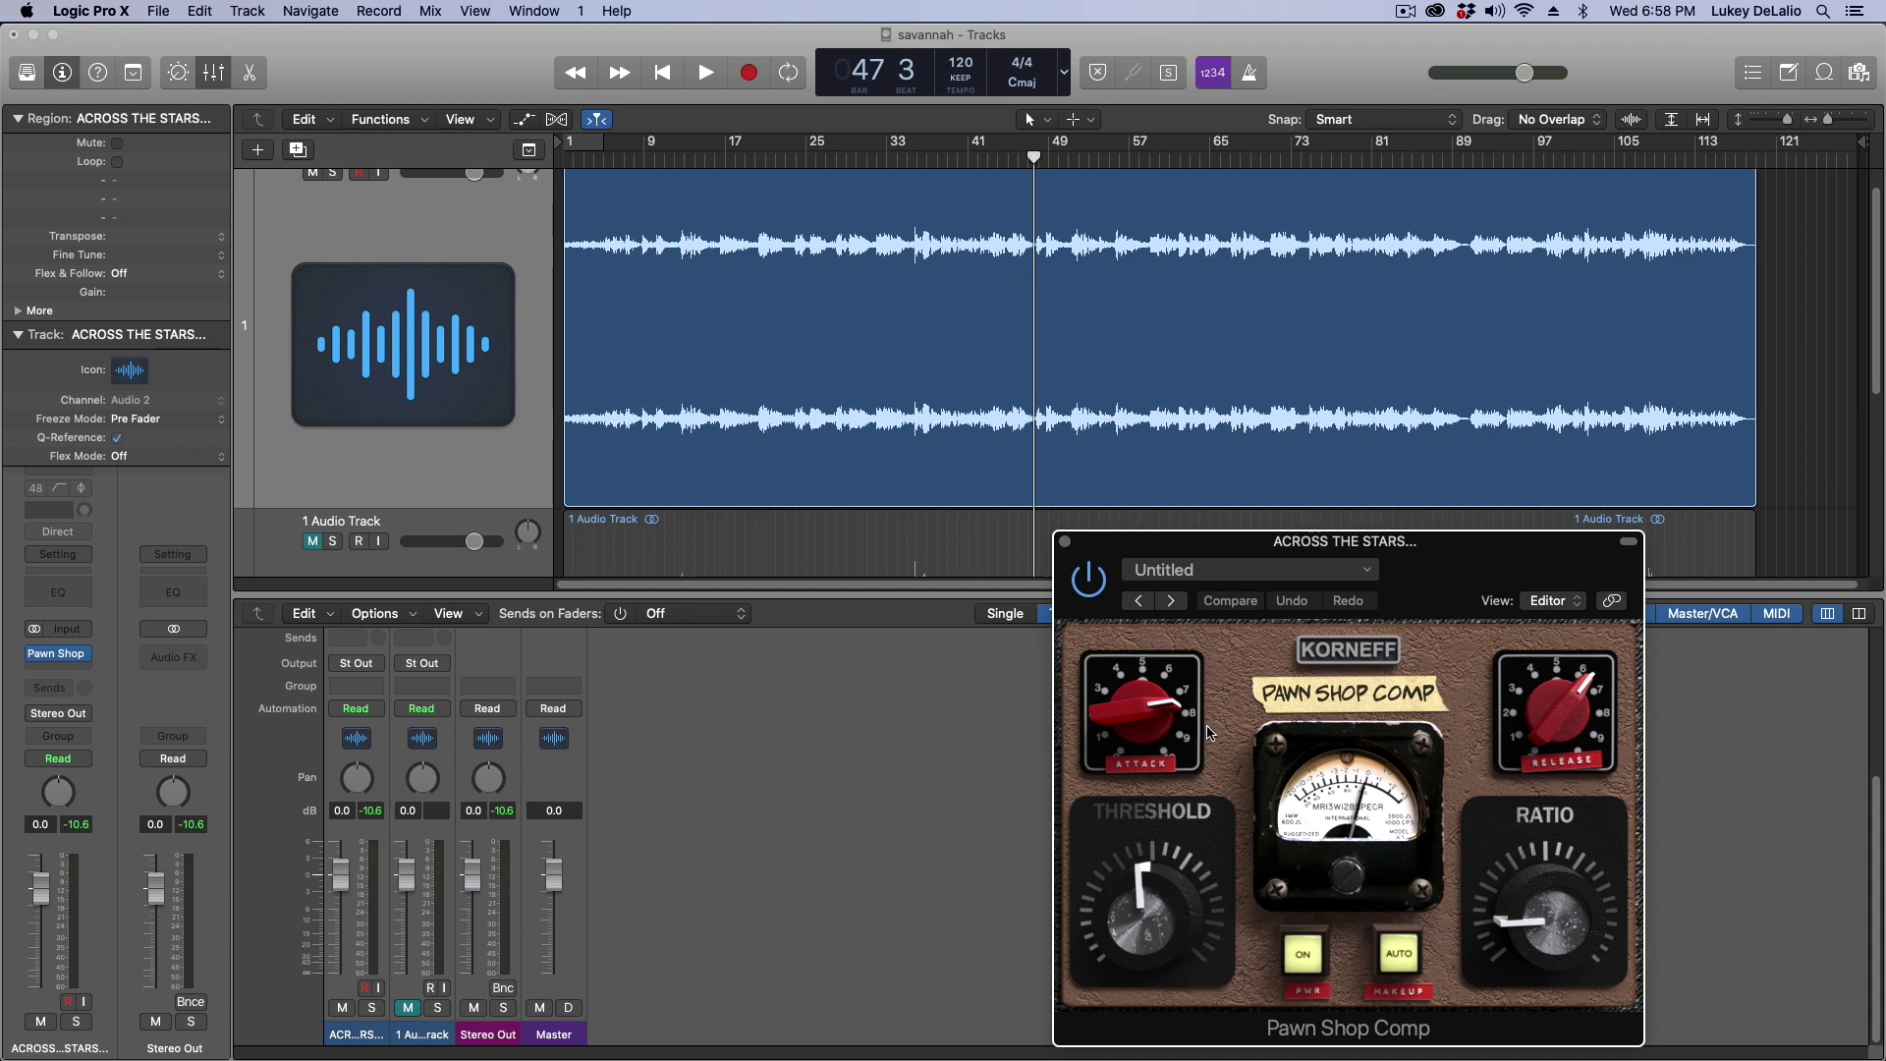
# Step: Show the compressor's back panel and audition its preamp gain during playback, lowering it to 0.0 dB and raising it to 8.5 dB
pyautogui.moveTo(1142, 719)
pyautogui.click(1370, 660)
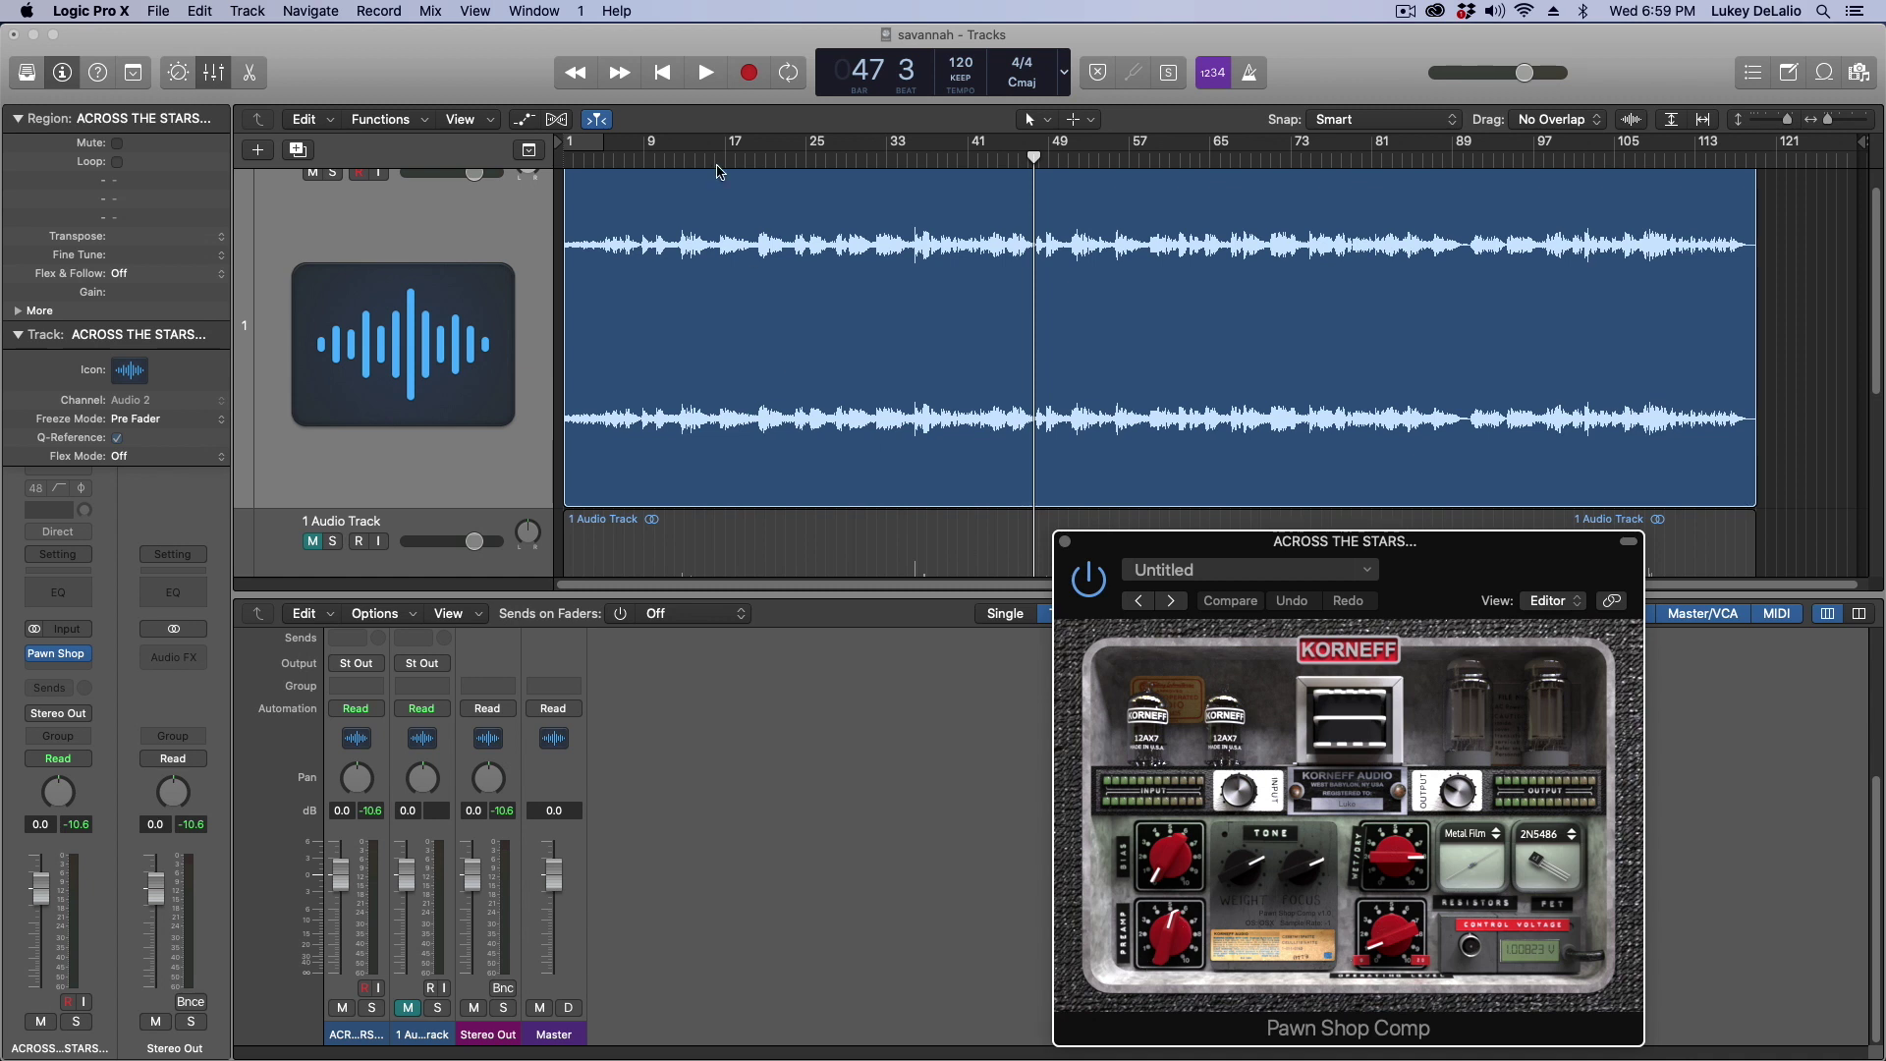
pyautogui.click(707, 75)
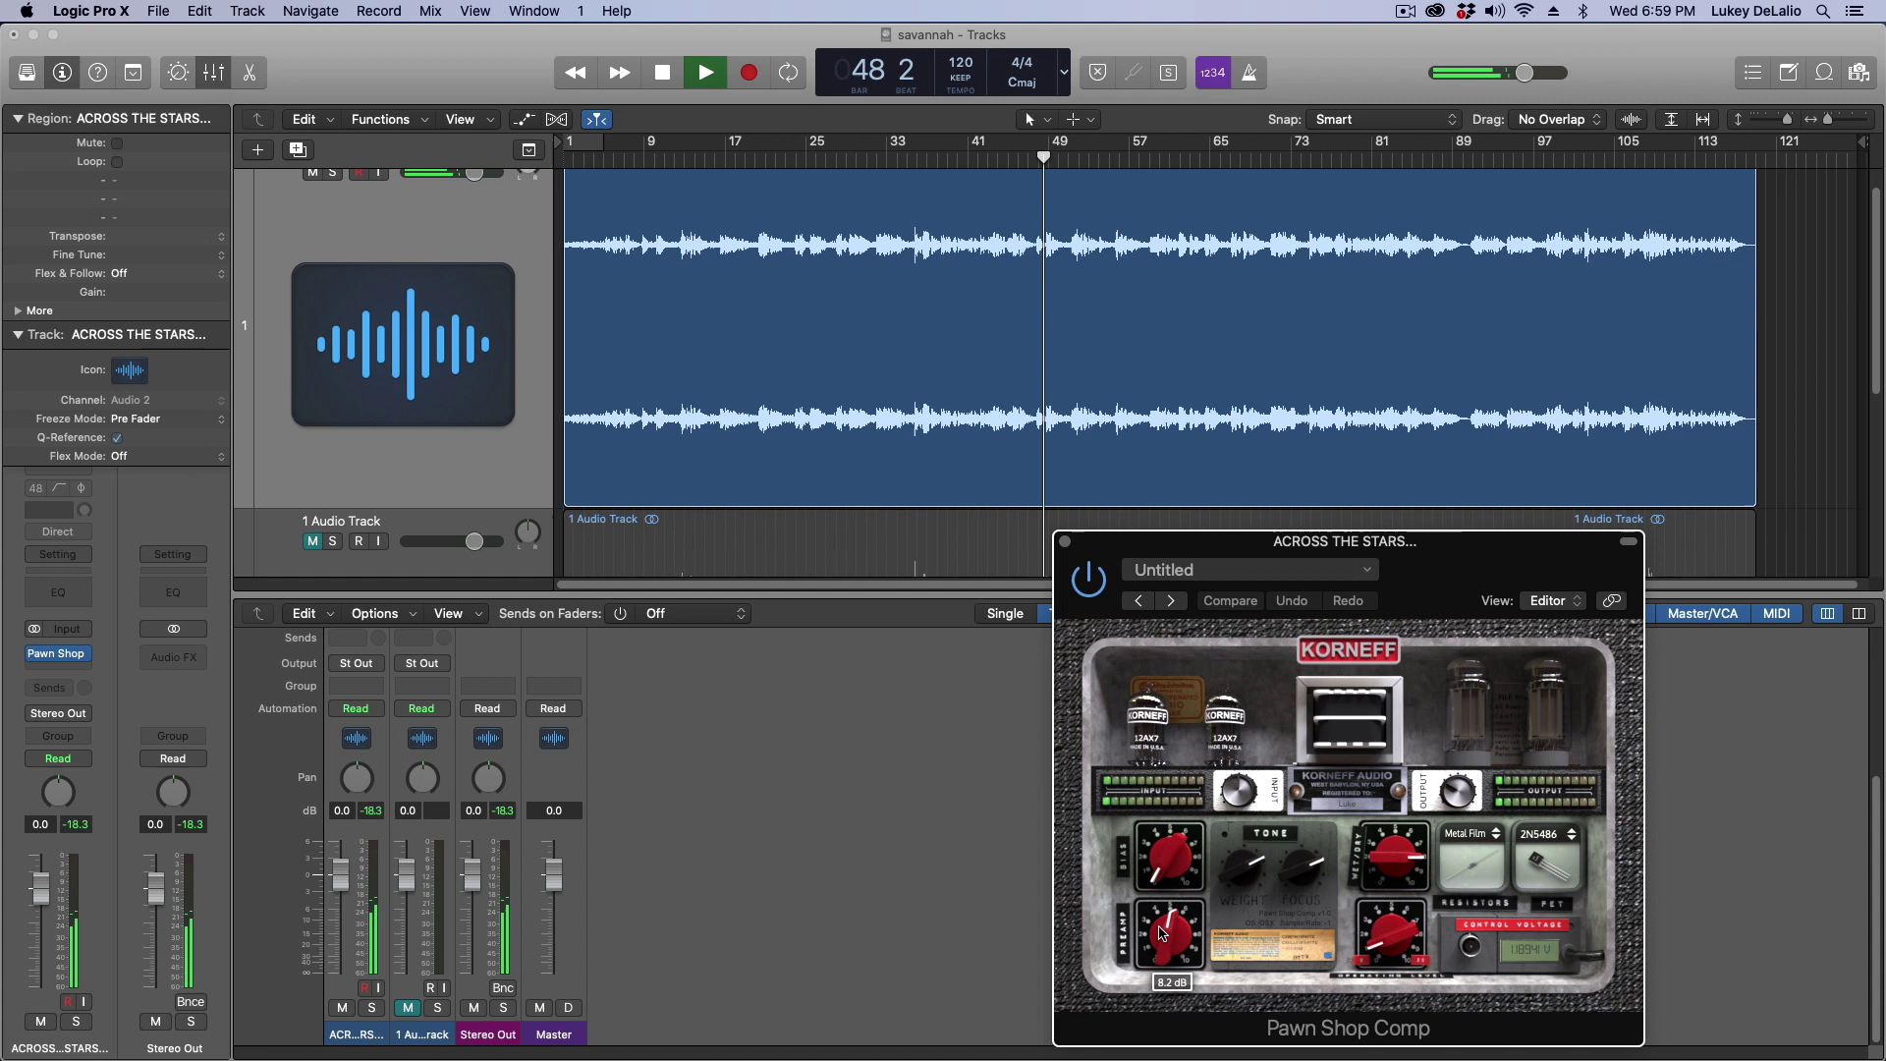
pyautogui.moveTo(1164, 926); pyautogui.dragTo(1164, 909)
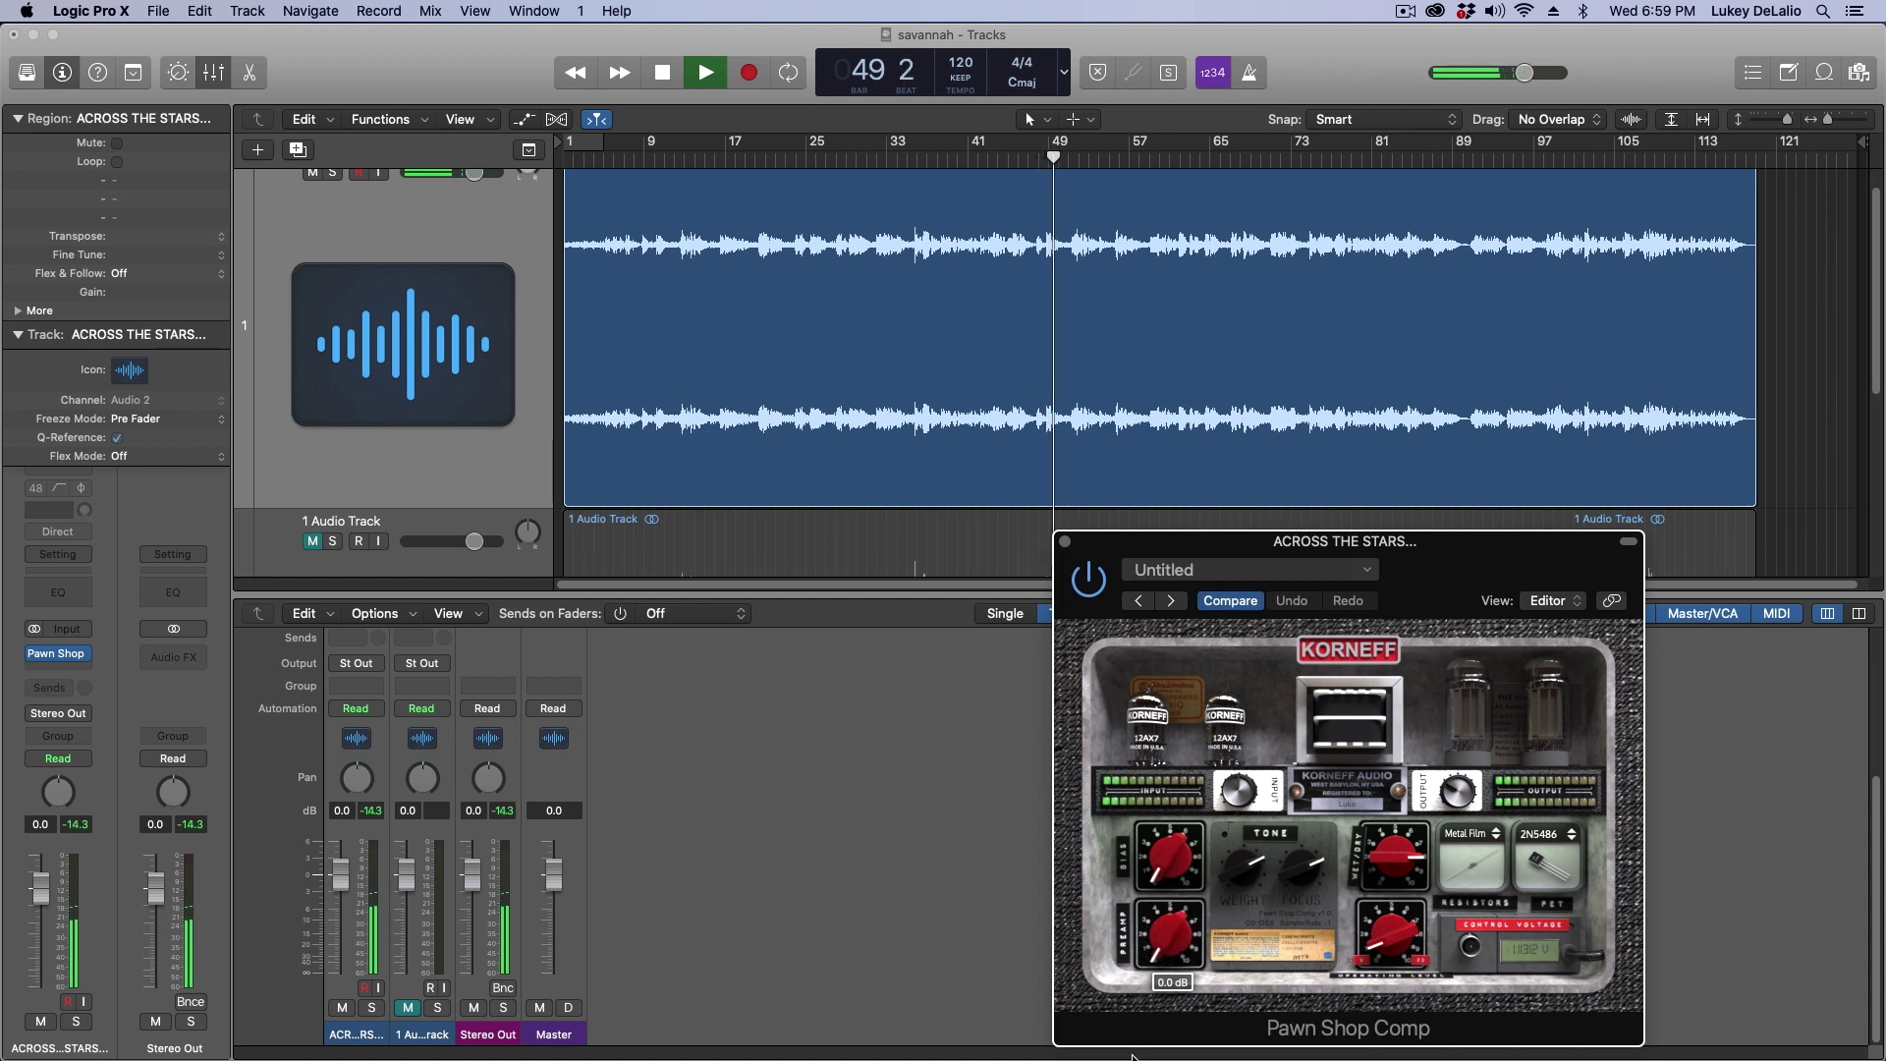
pyautogui.moveTo(1132, 1058); pyautogui.dragTo(1133, 873)
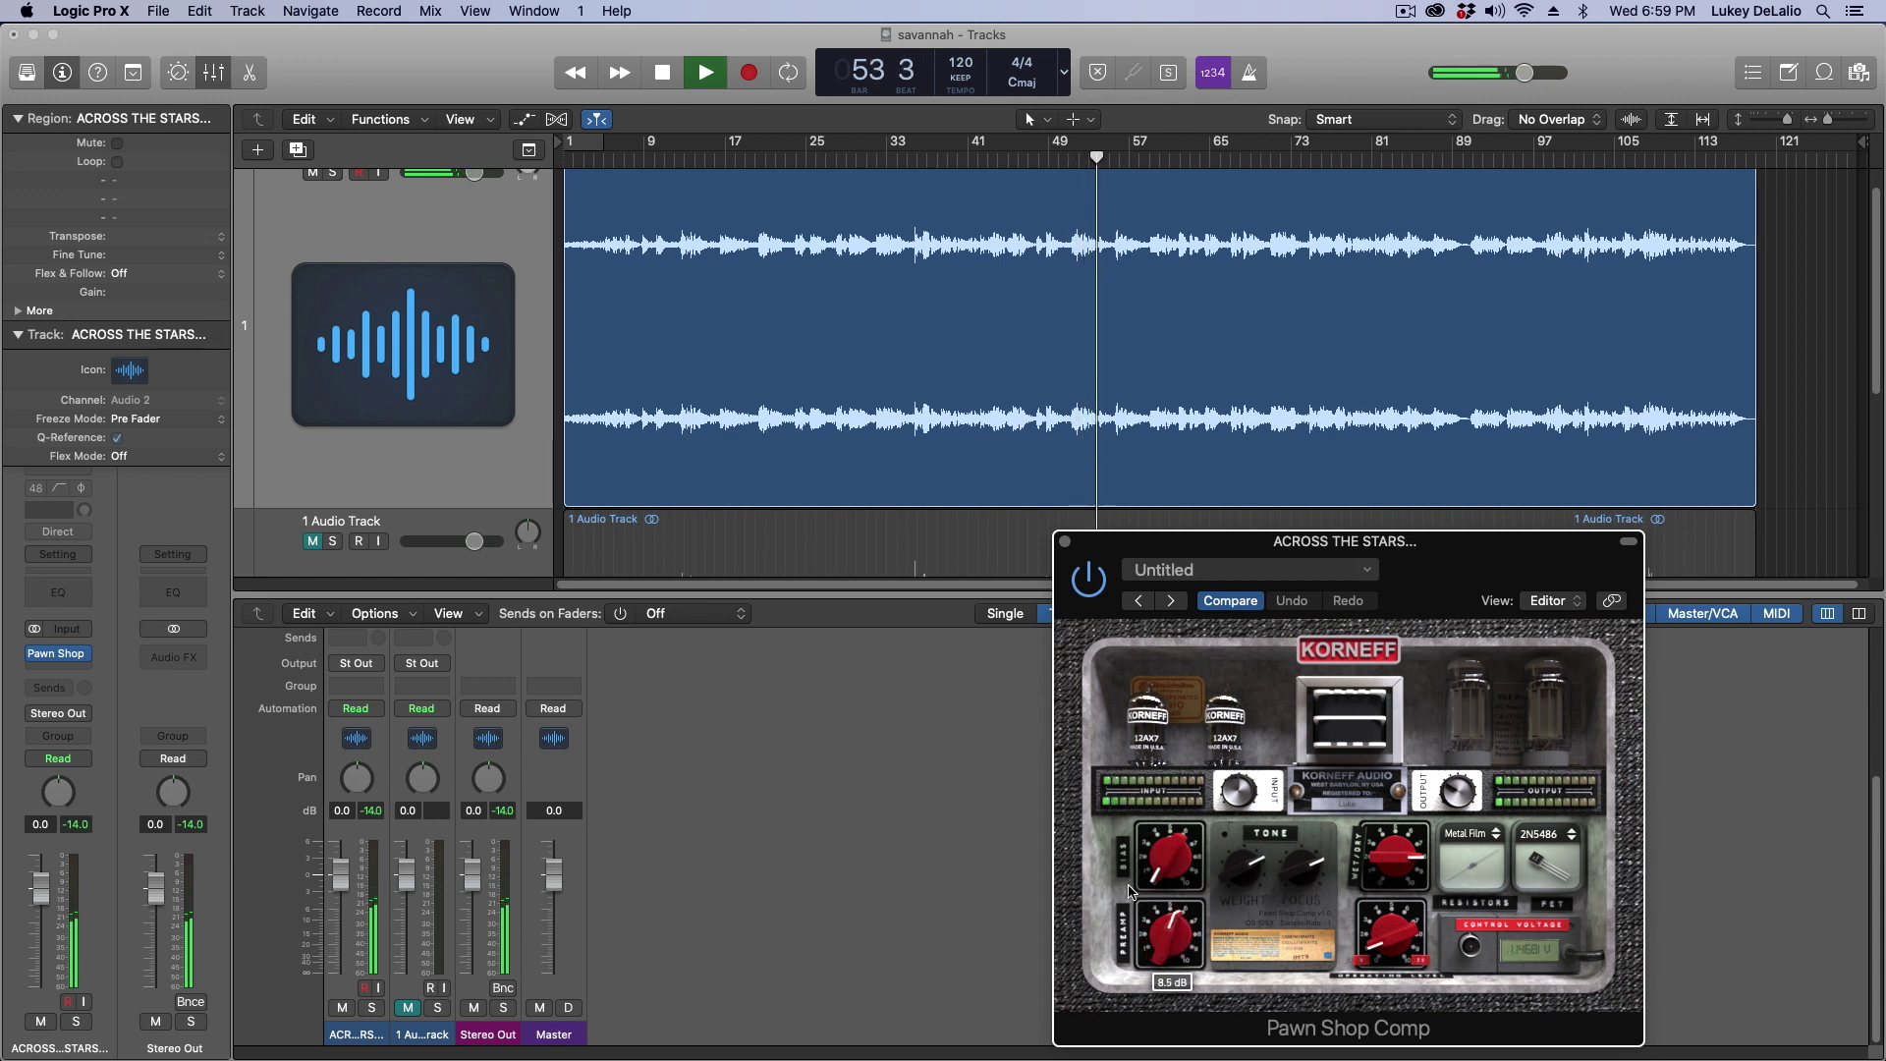
pyautogui.click(668, 77)
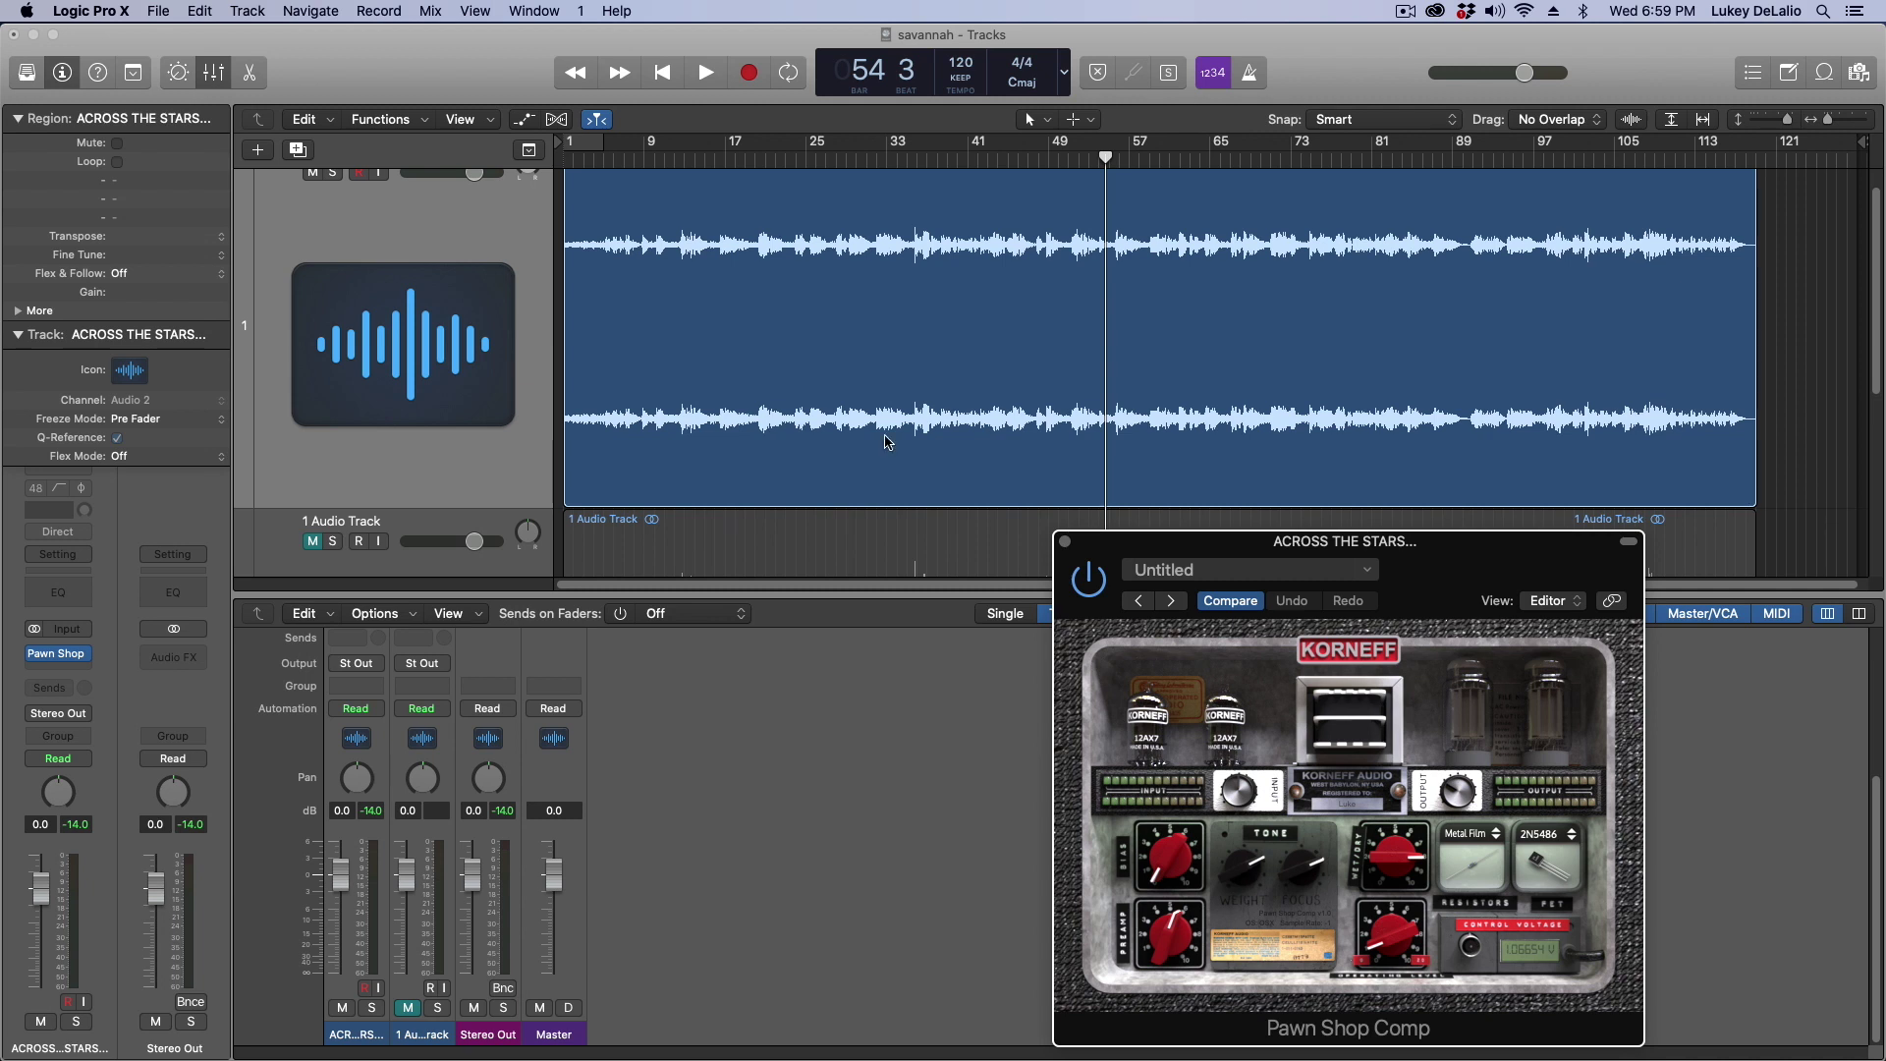
# Step: Play the song and audition both Tone knobs, varying each and leaving them moderately raised before stopping playback
pyautogui.click(705, 75)
pyautogui.moveTo(1238, 884)
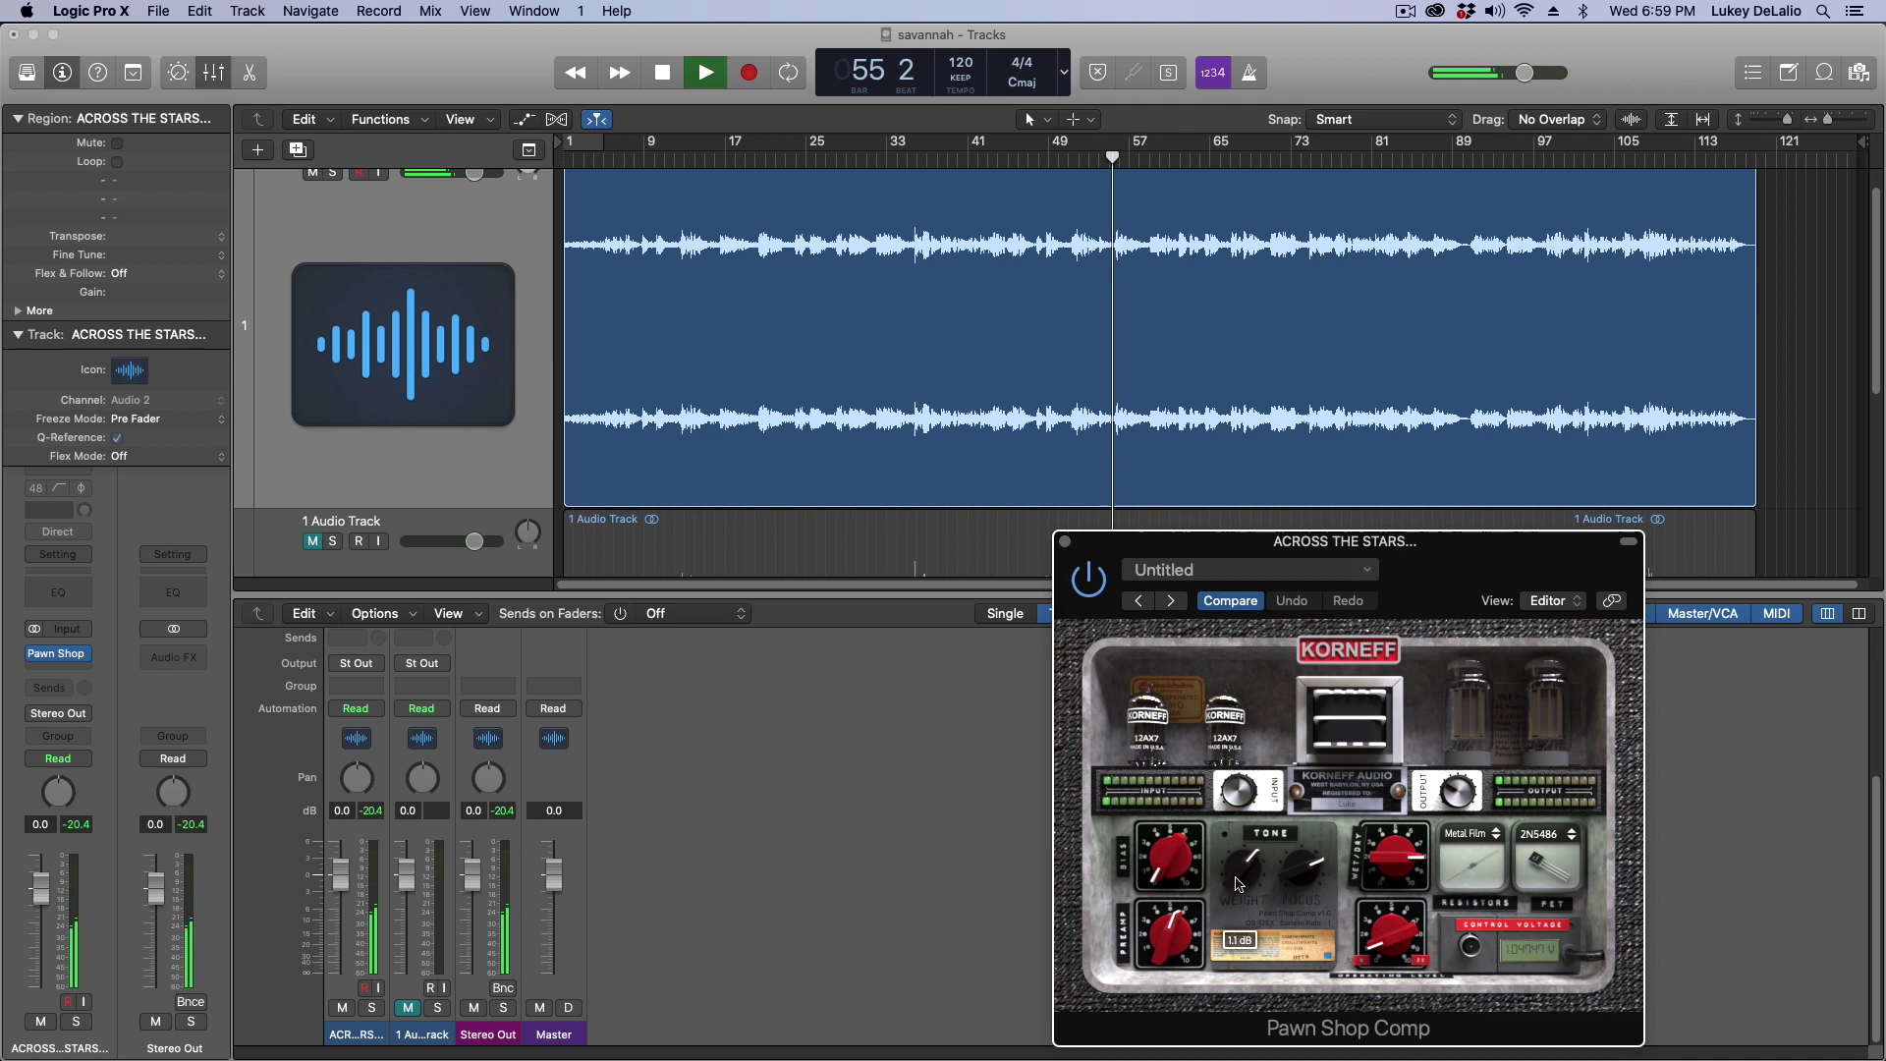
pyautogui.moveTo(1304, 889)
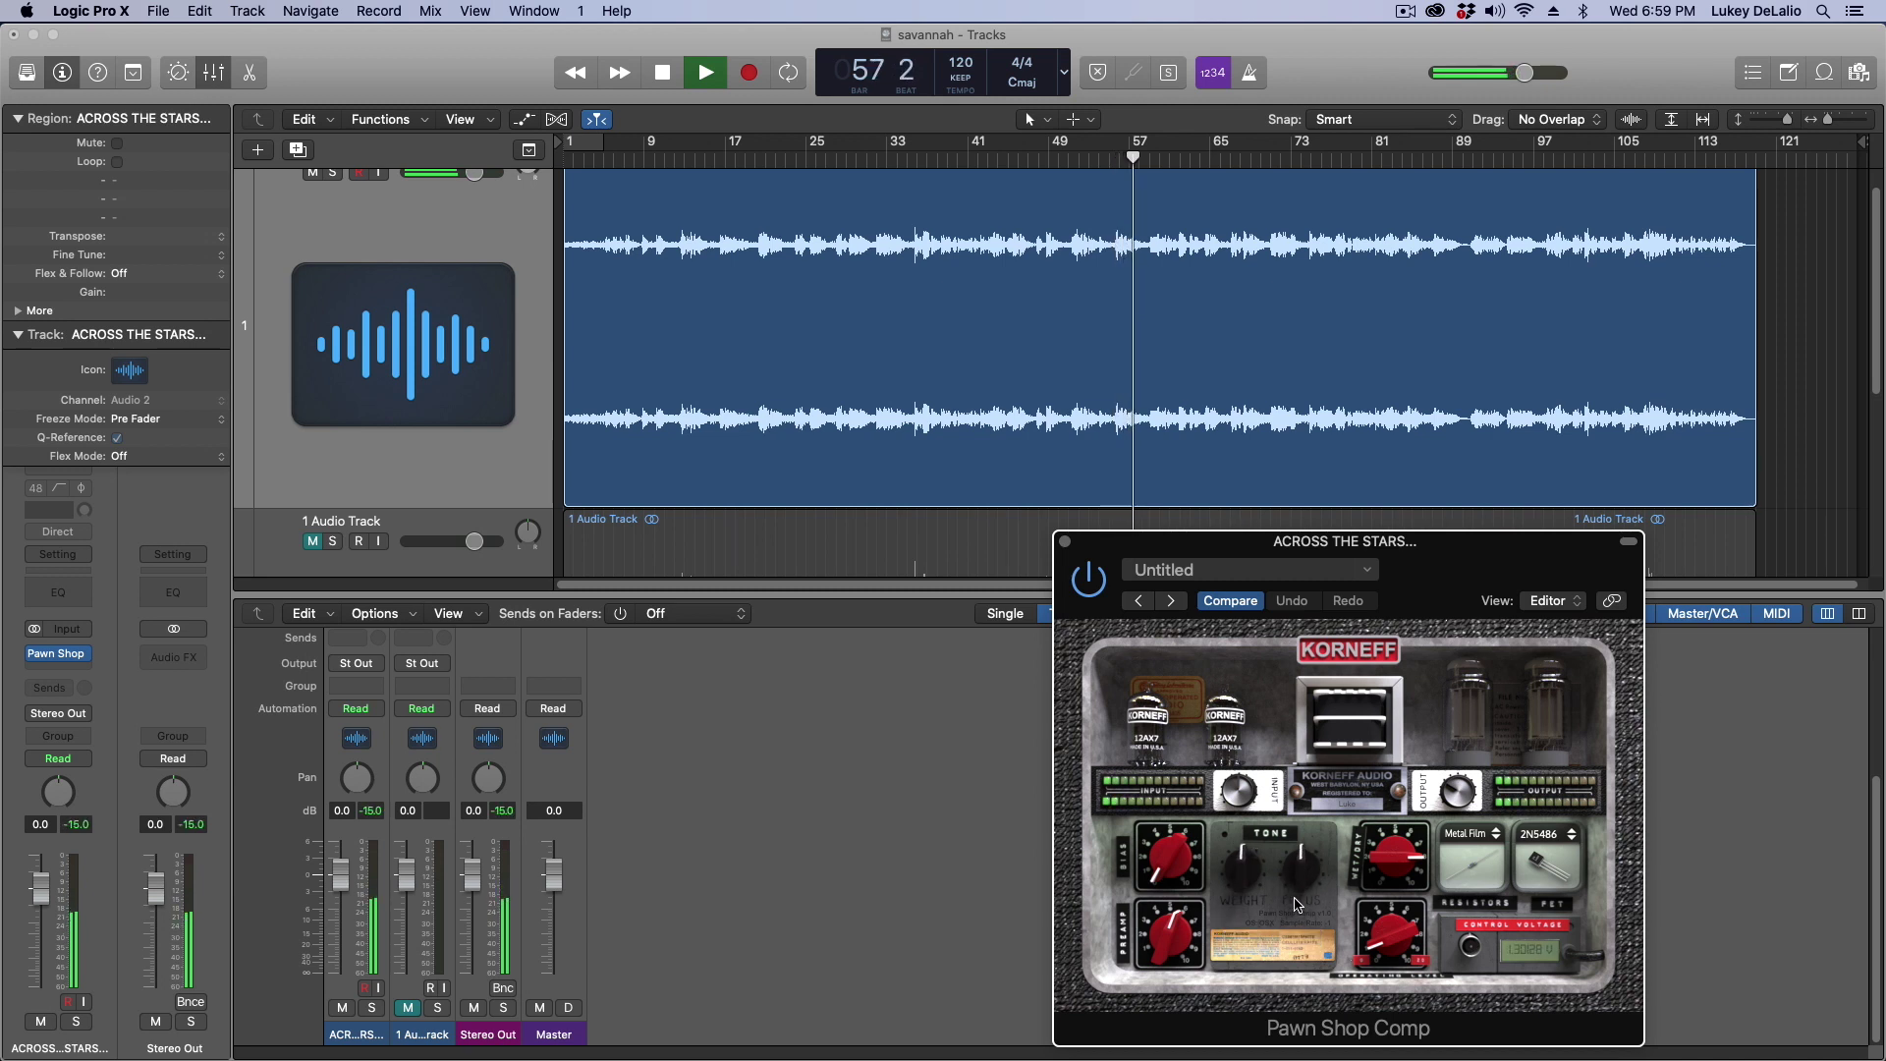
pyautogui.moveTo(1297, 896); pyautogui.dragTo(1308, 852)
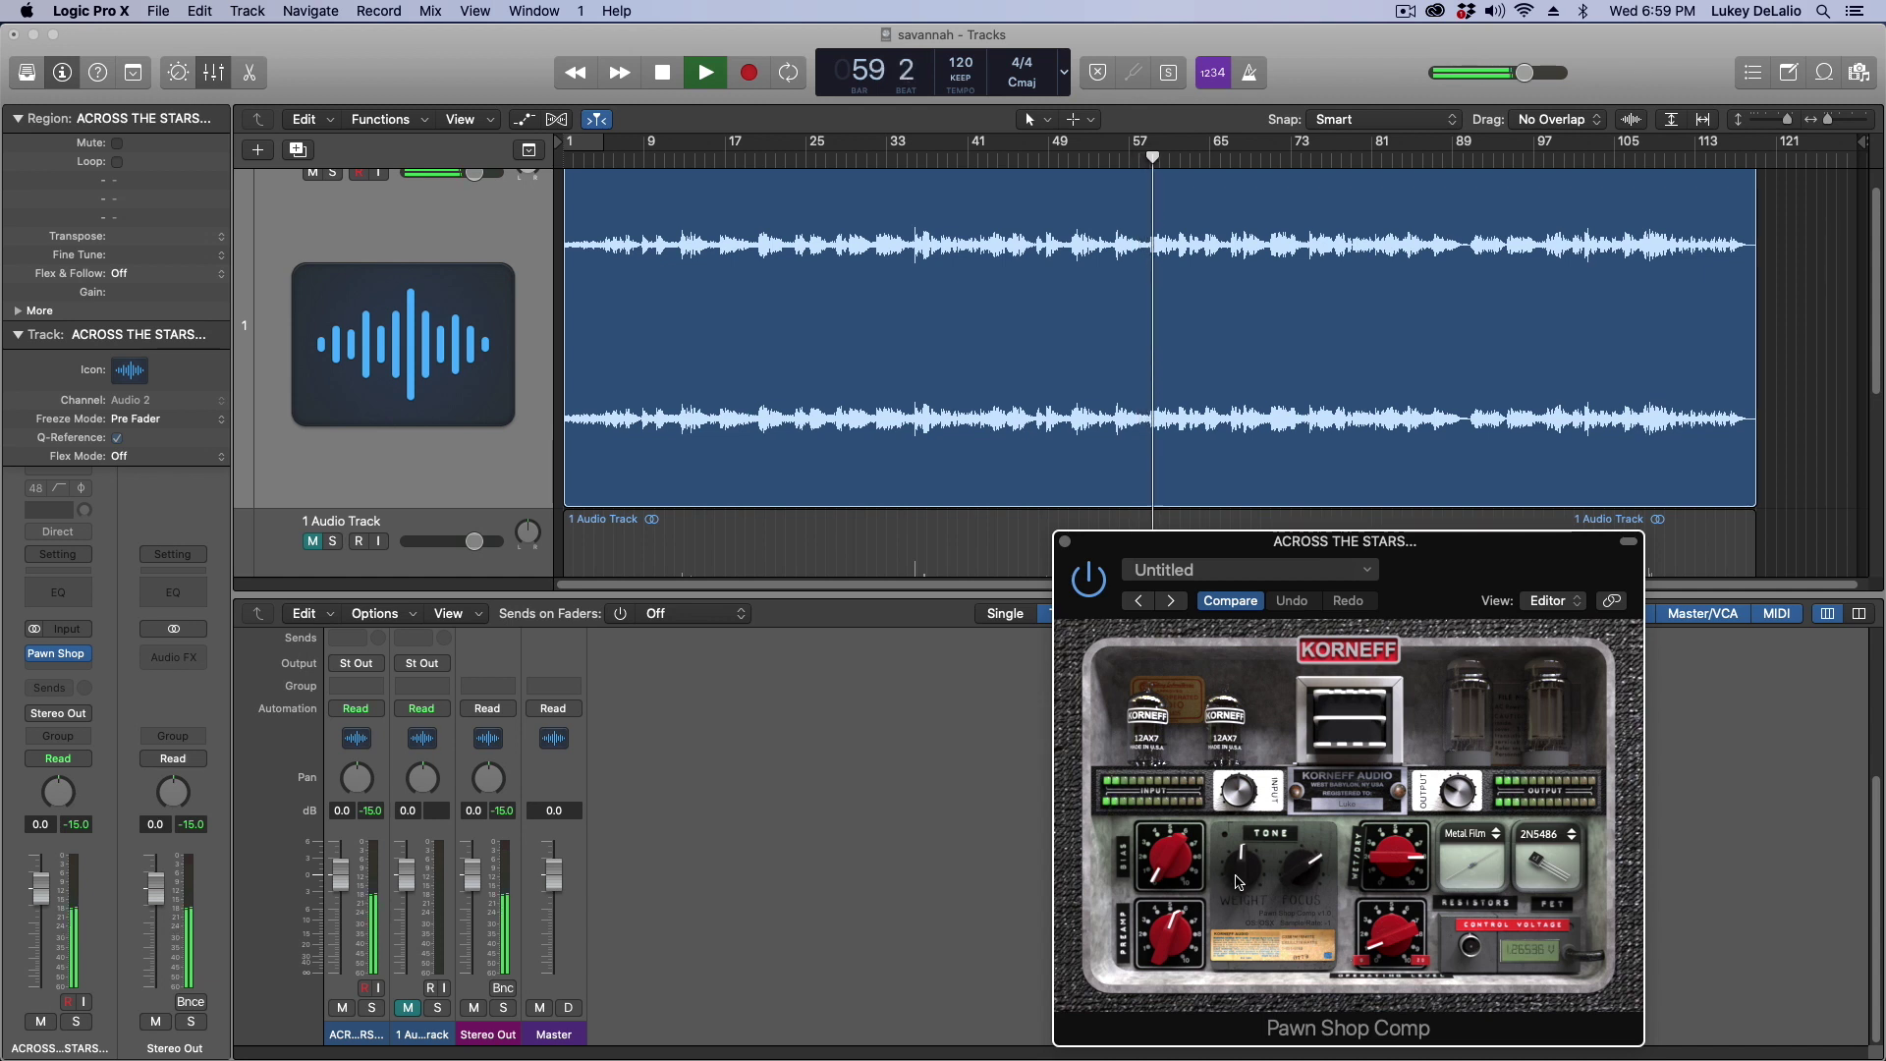
pyautogui.moveTo(1237, 882); pyautogui.dragTo(1232, 833)
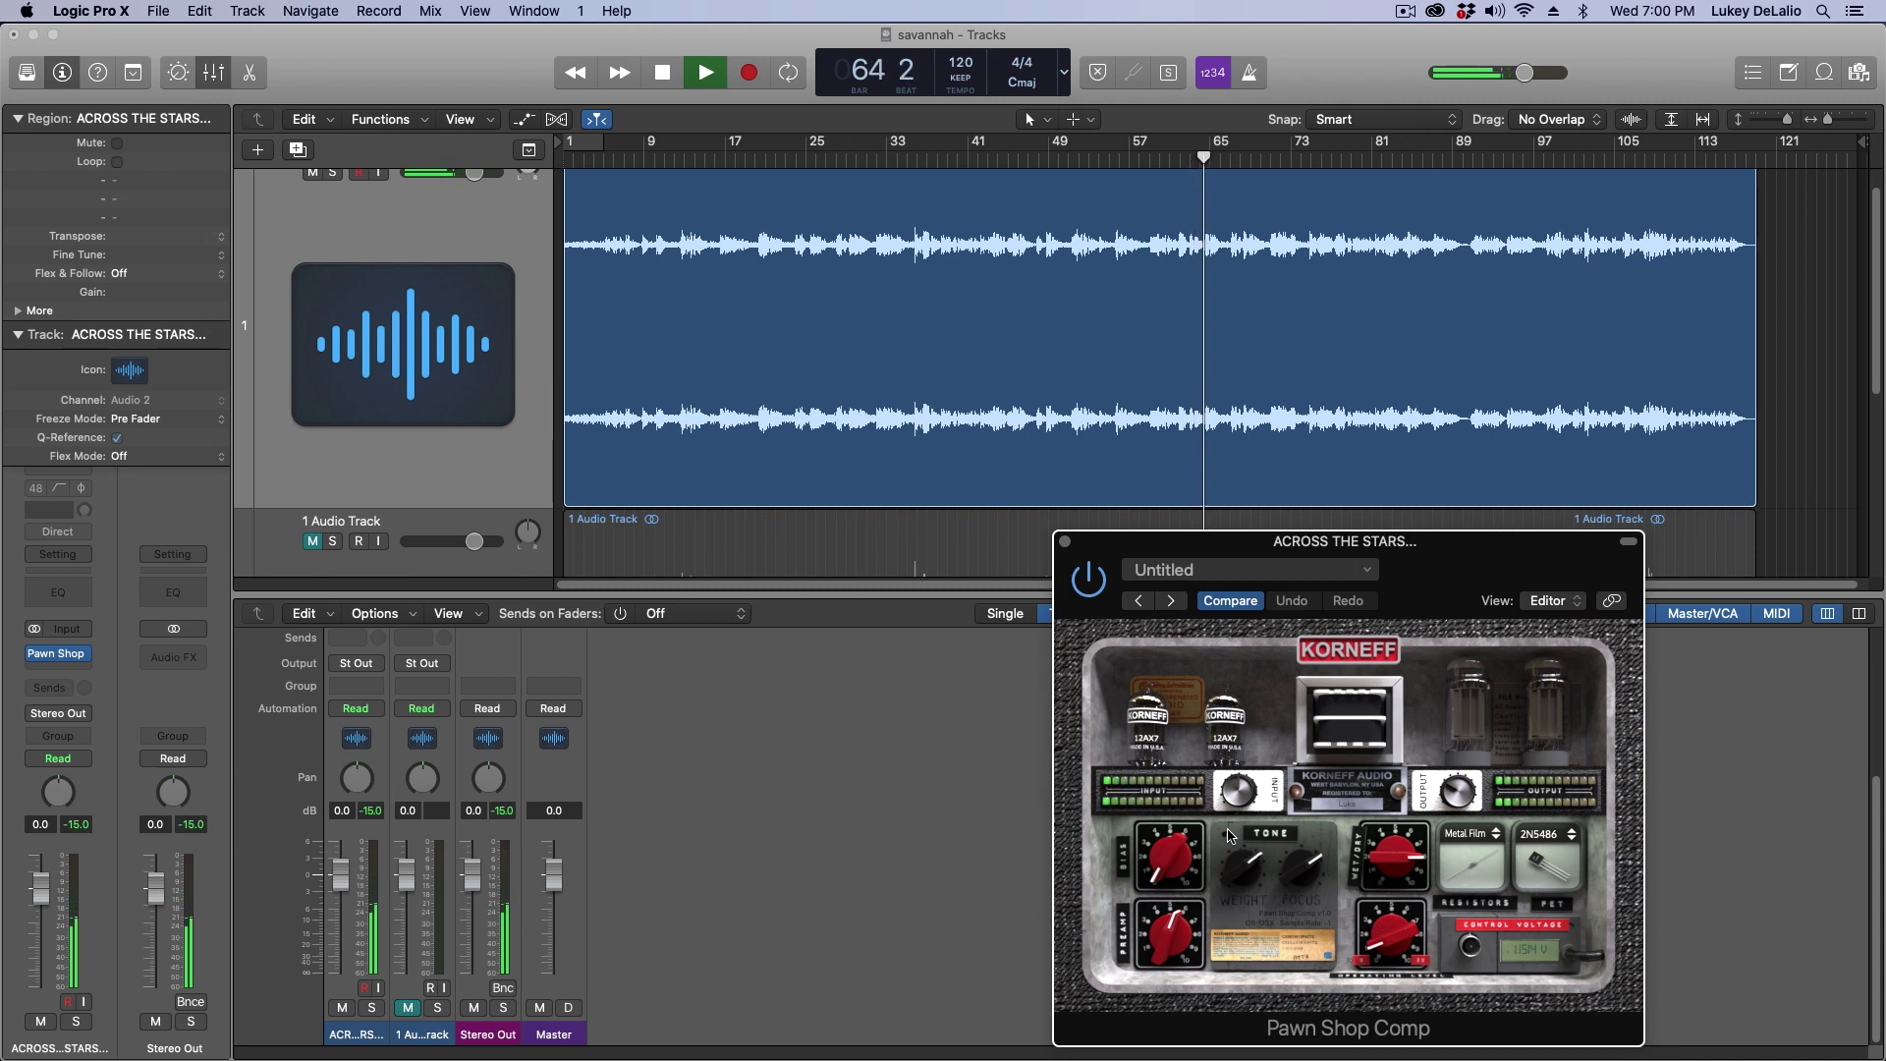
pyautogui.click(658, 74)
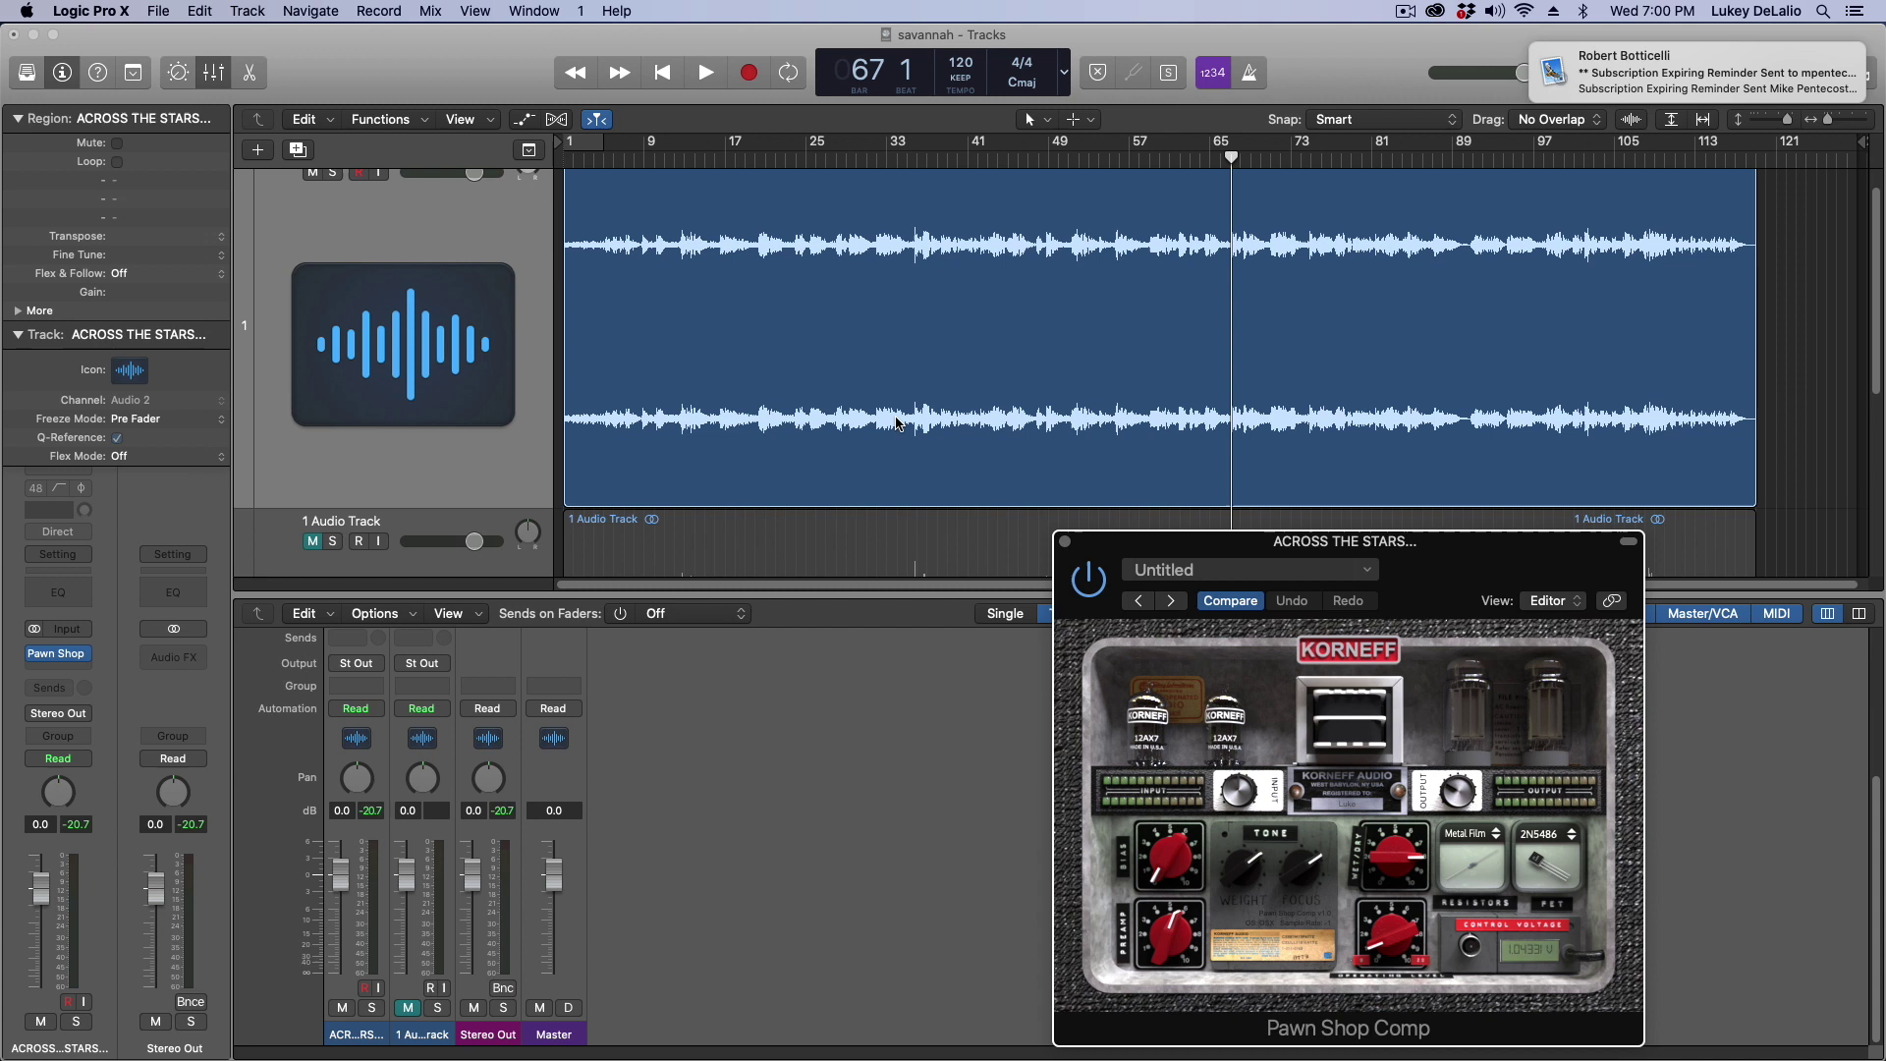
# Step: Resume playback and audition the operating level knob at different settings, returning it to roughly its starting position
pyautogui.click(705, 72)
pyautogui.moveTo(1399, 963); pyautogui.dragTo(1380, 796)
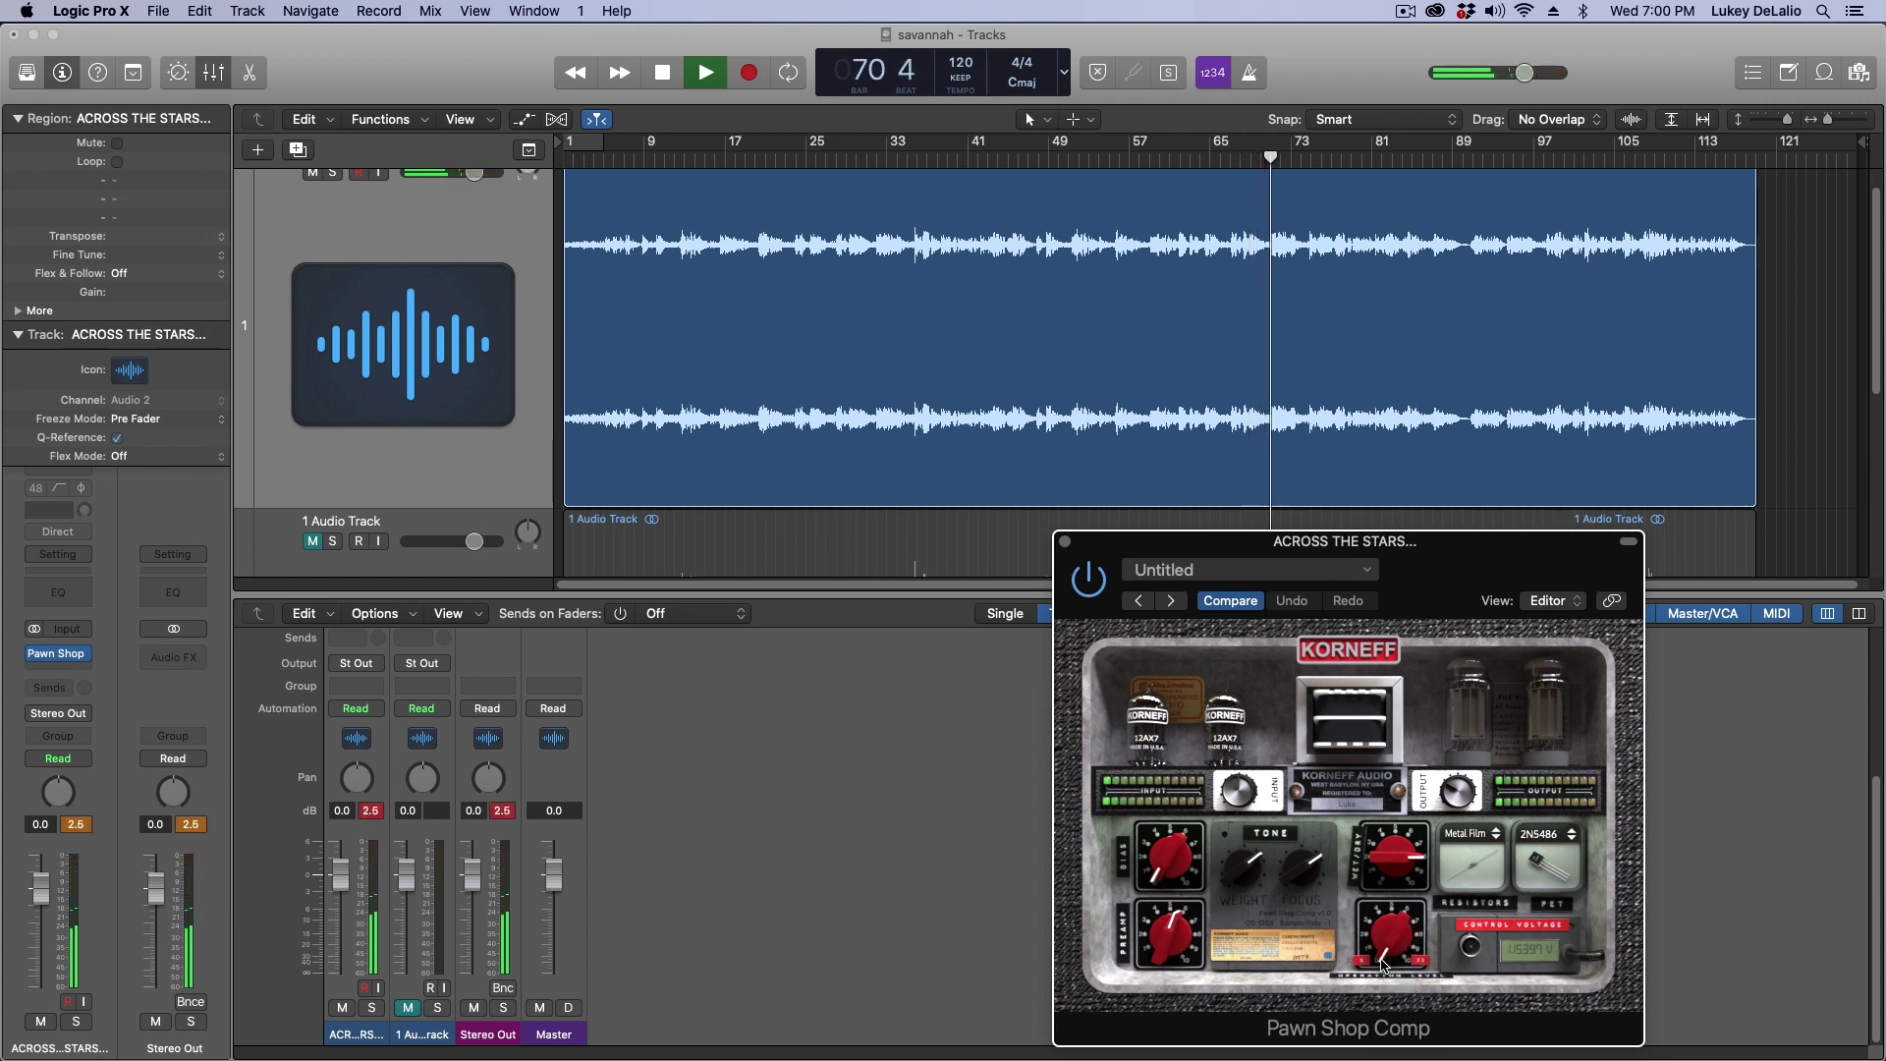
pyautogui.moveTo(1382, 951)
pyautogui.moveTo(1383, 951); pyautogui.dragTo(1380, 936)
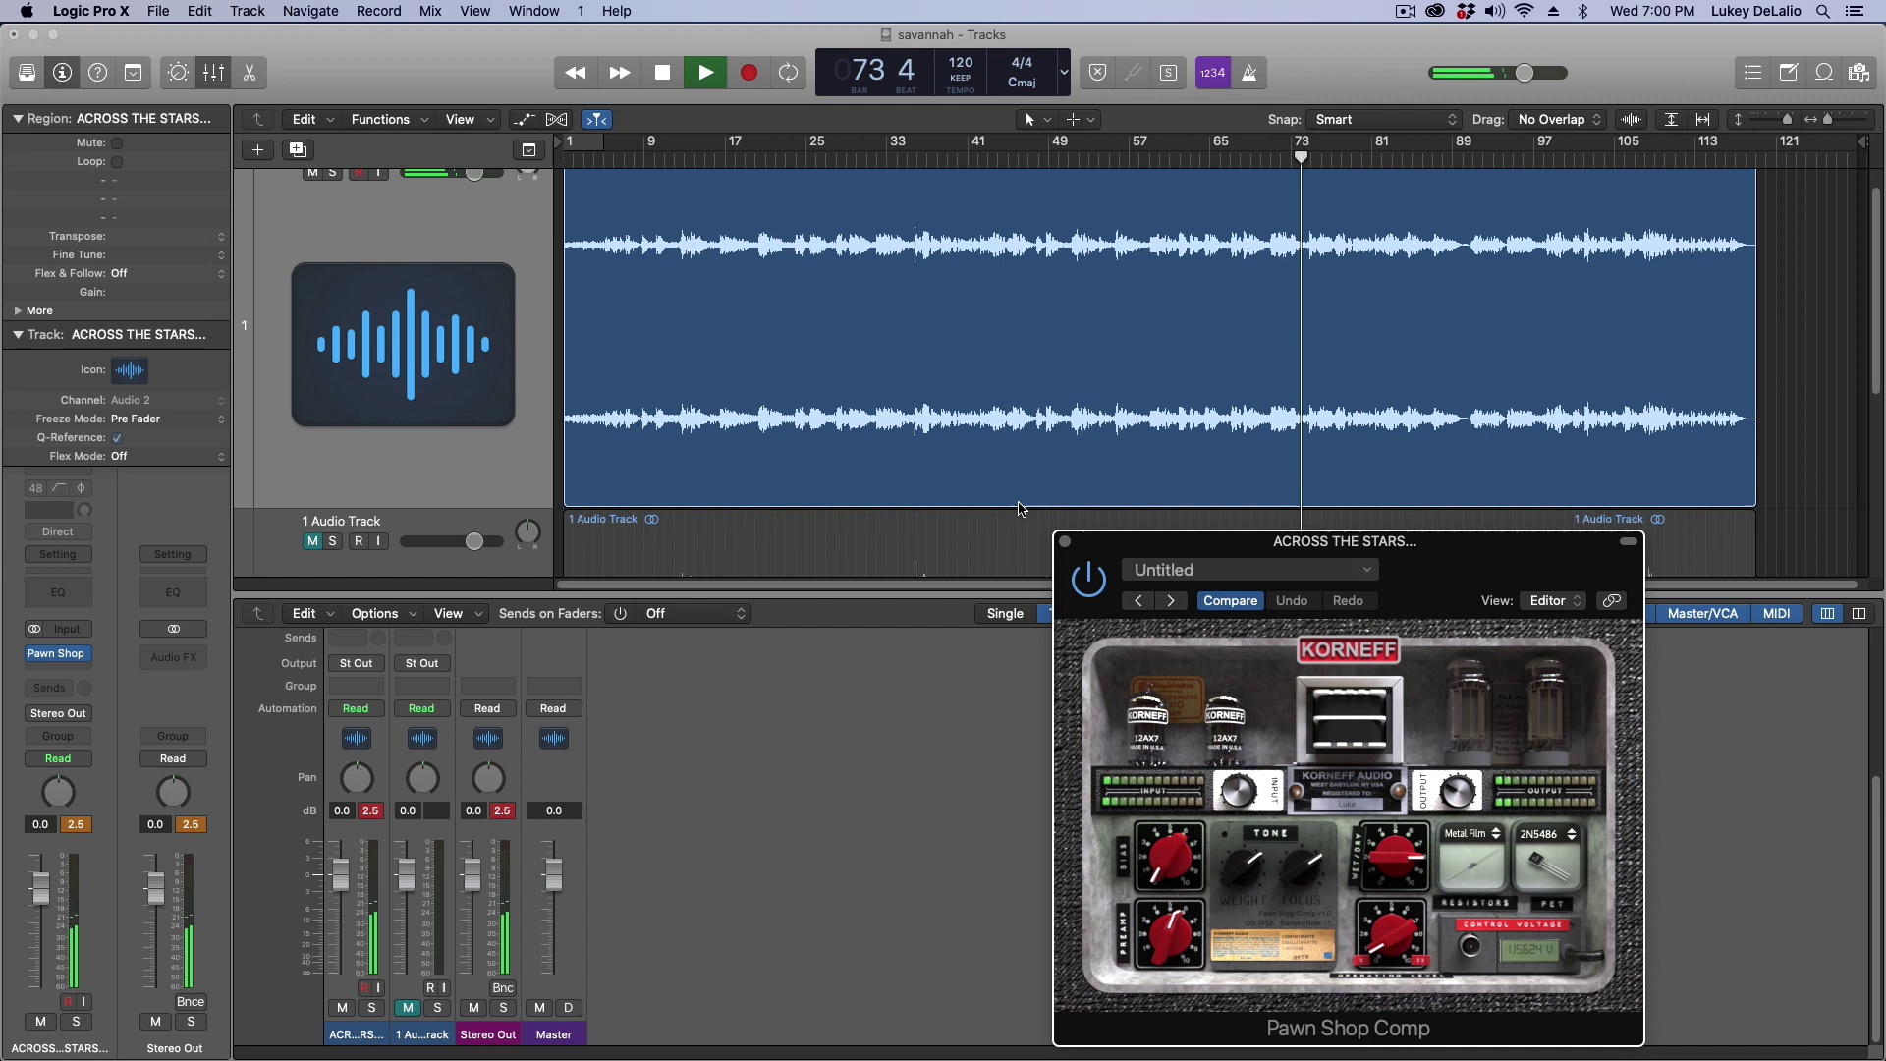
# Step: Compare the song with the adjusted plug-in bypassed and engaged from about bar 74, and stop playback
pyautogui.click(1090, 586)
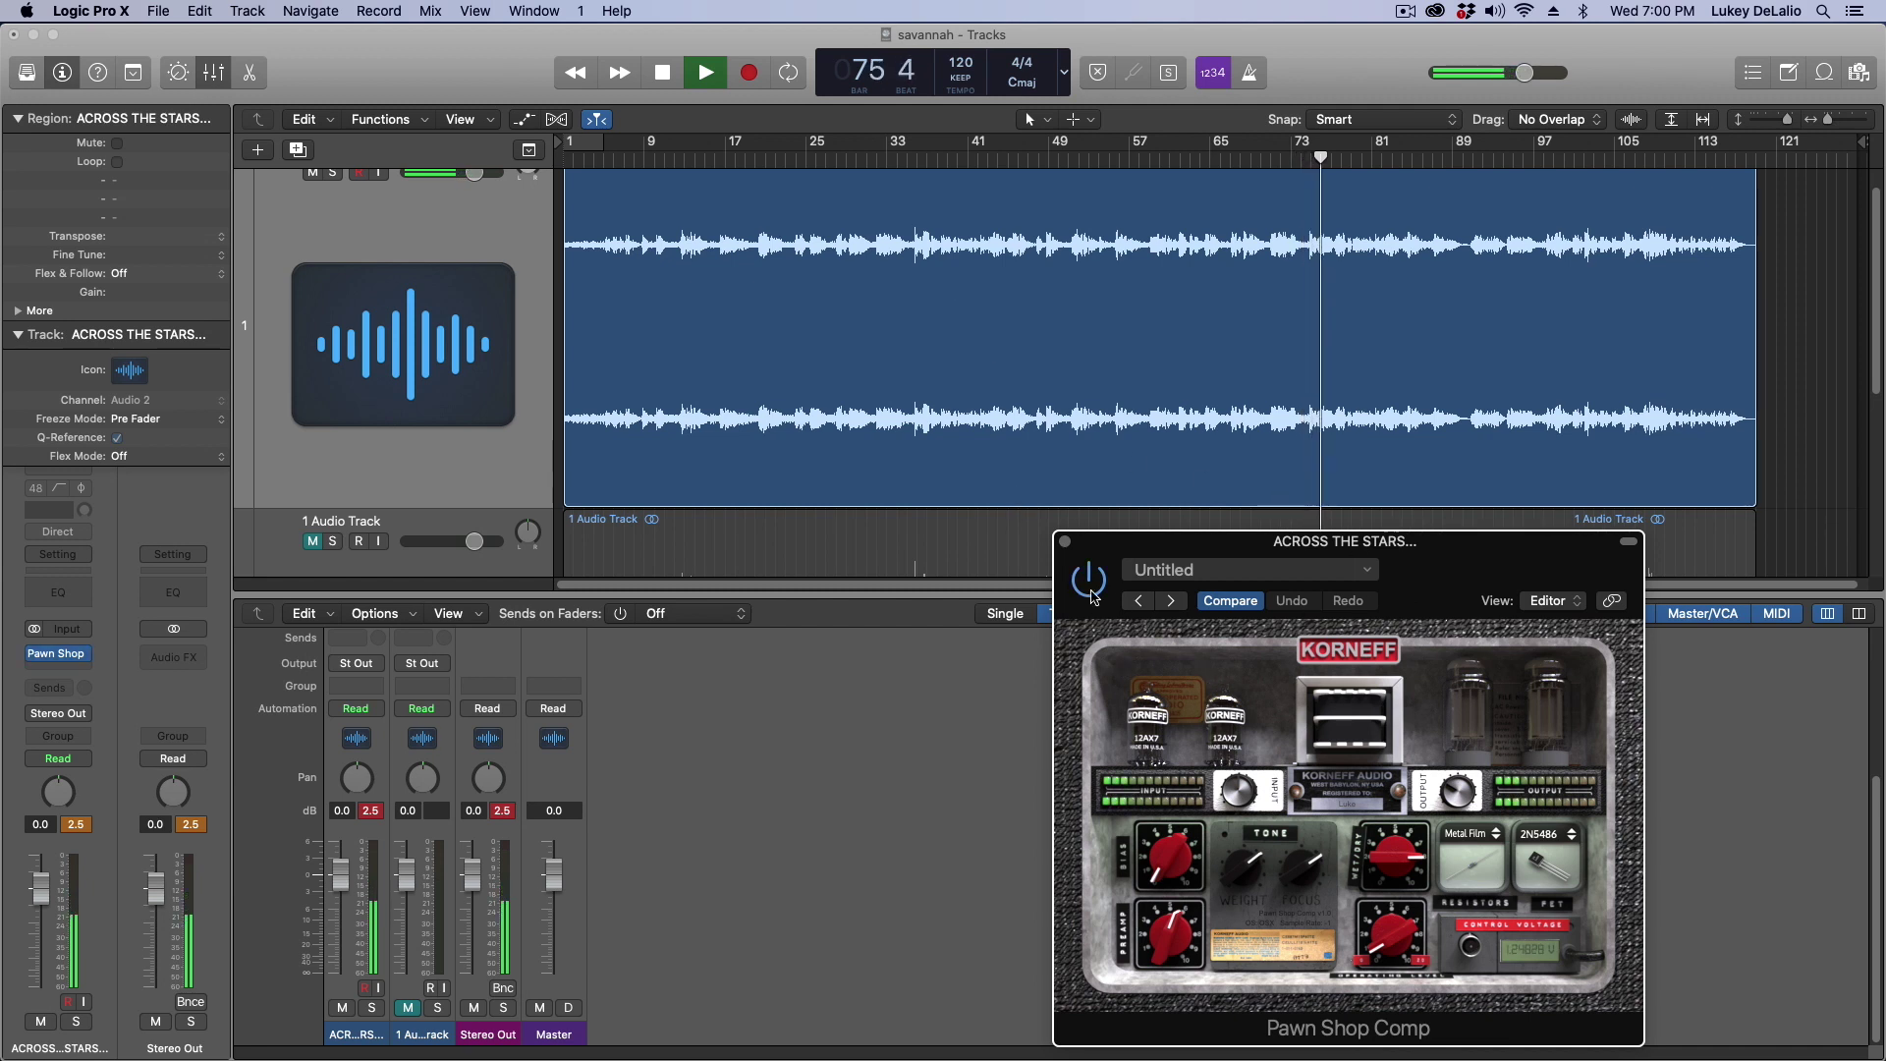
pyautogui.click(1091, 587)
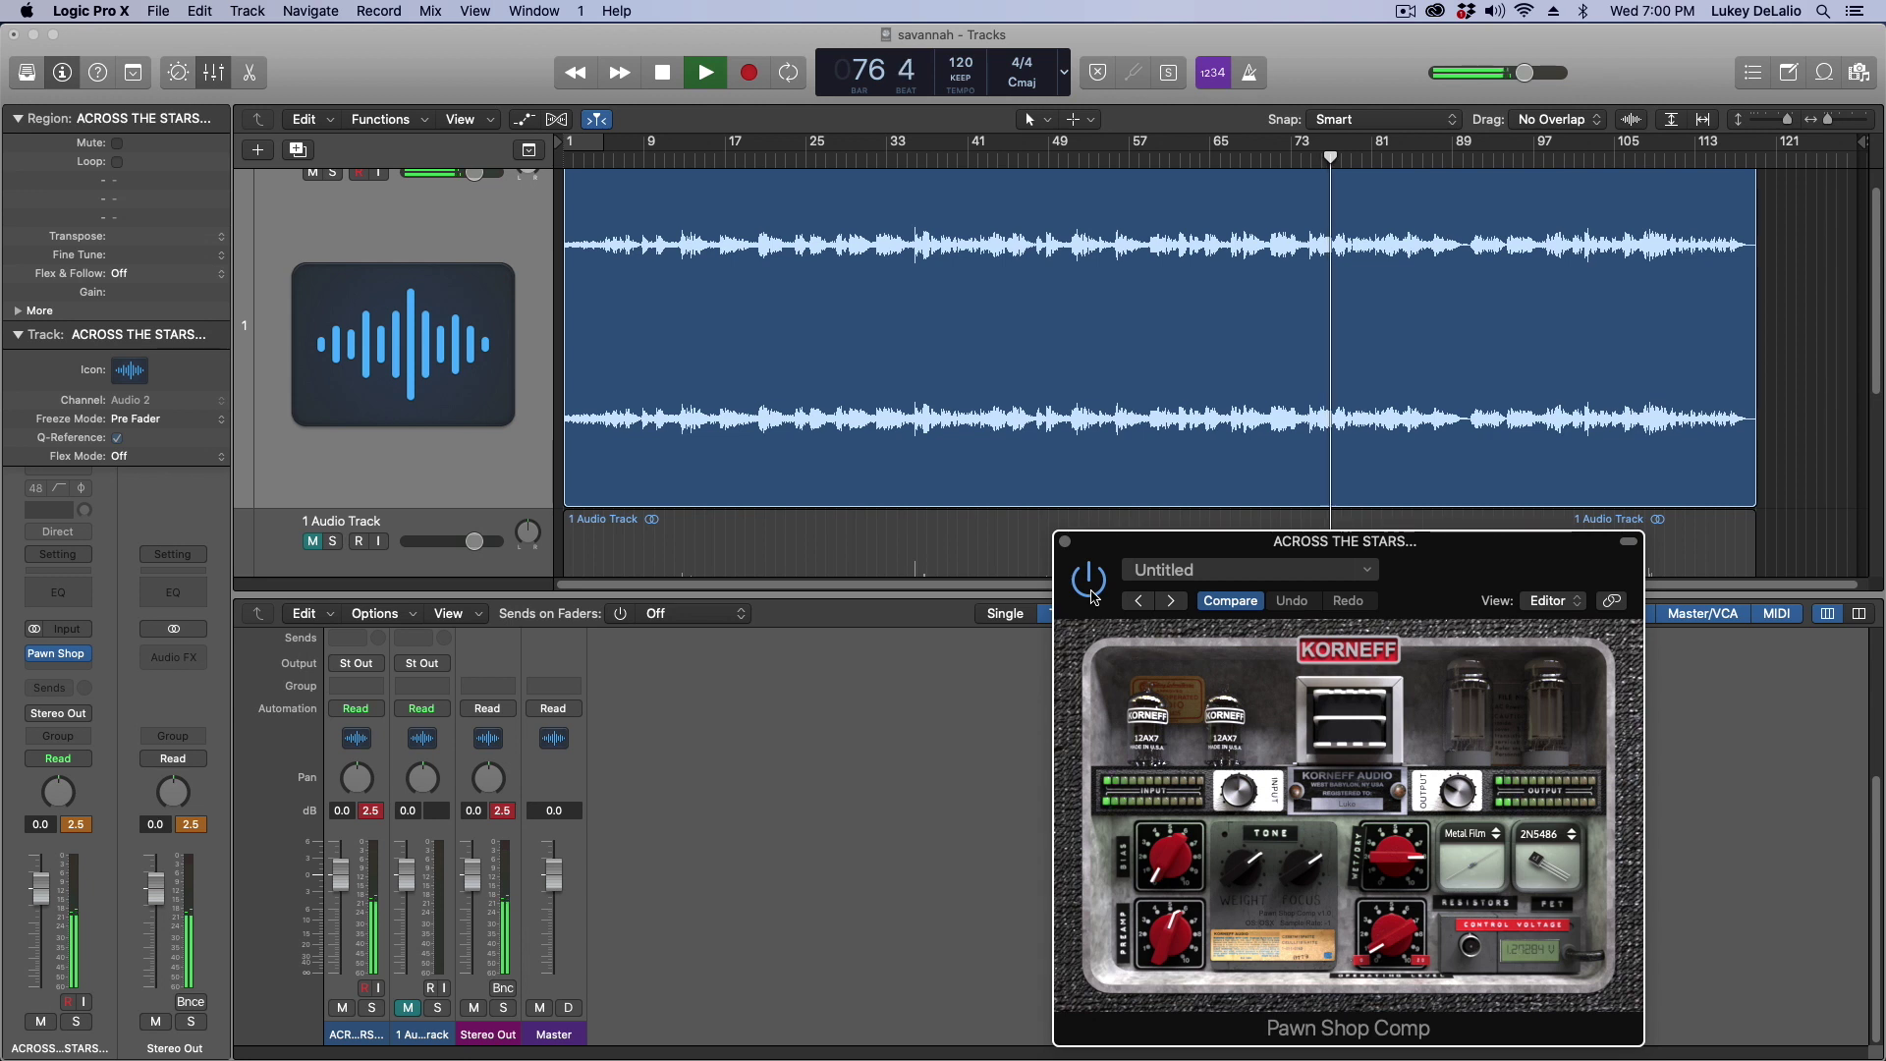
pyautogui.press('space')
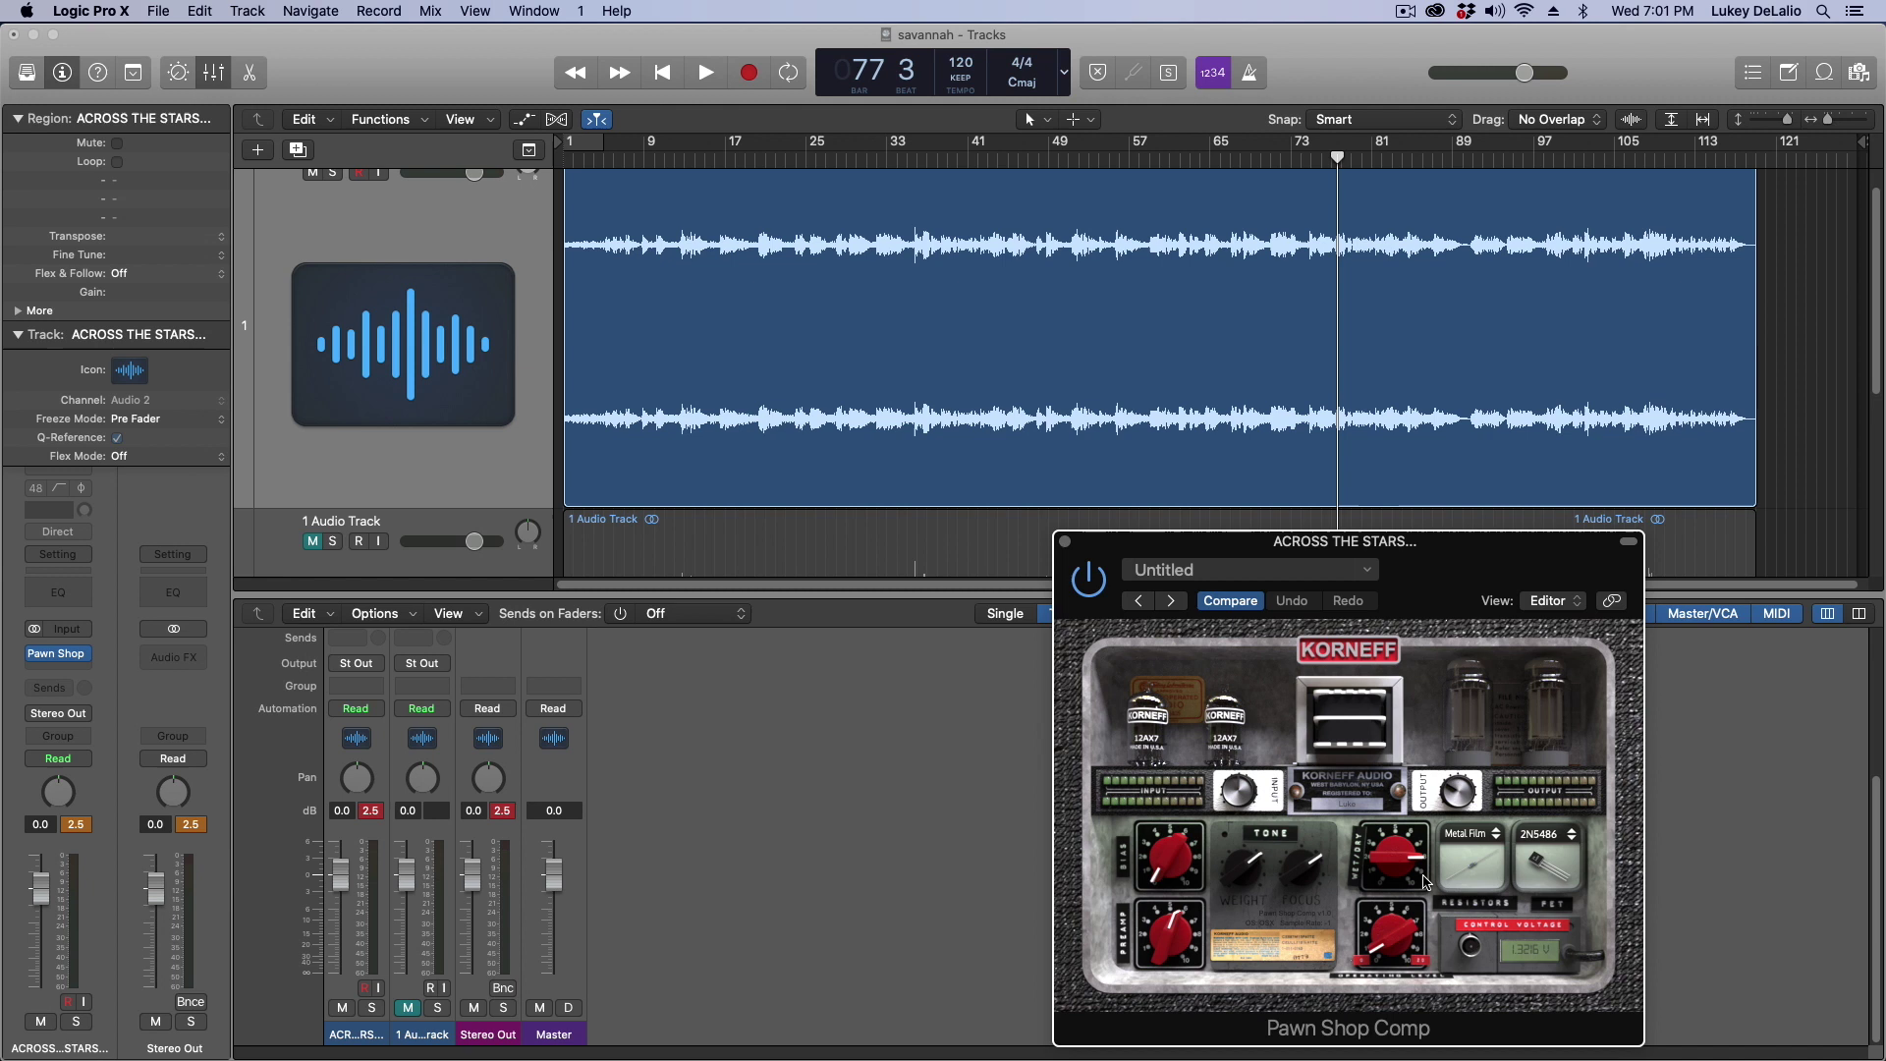
# Step: Resume playback and audition the wet/dry mix, raising it to 100% and bringing it back to a partial blend
pyautogui.click(707, 73)
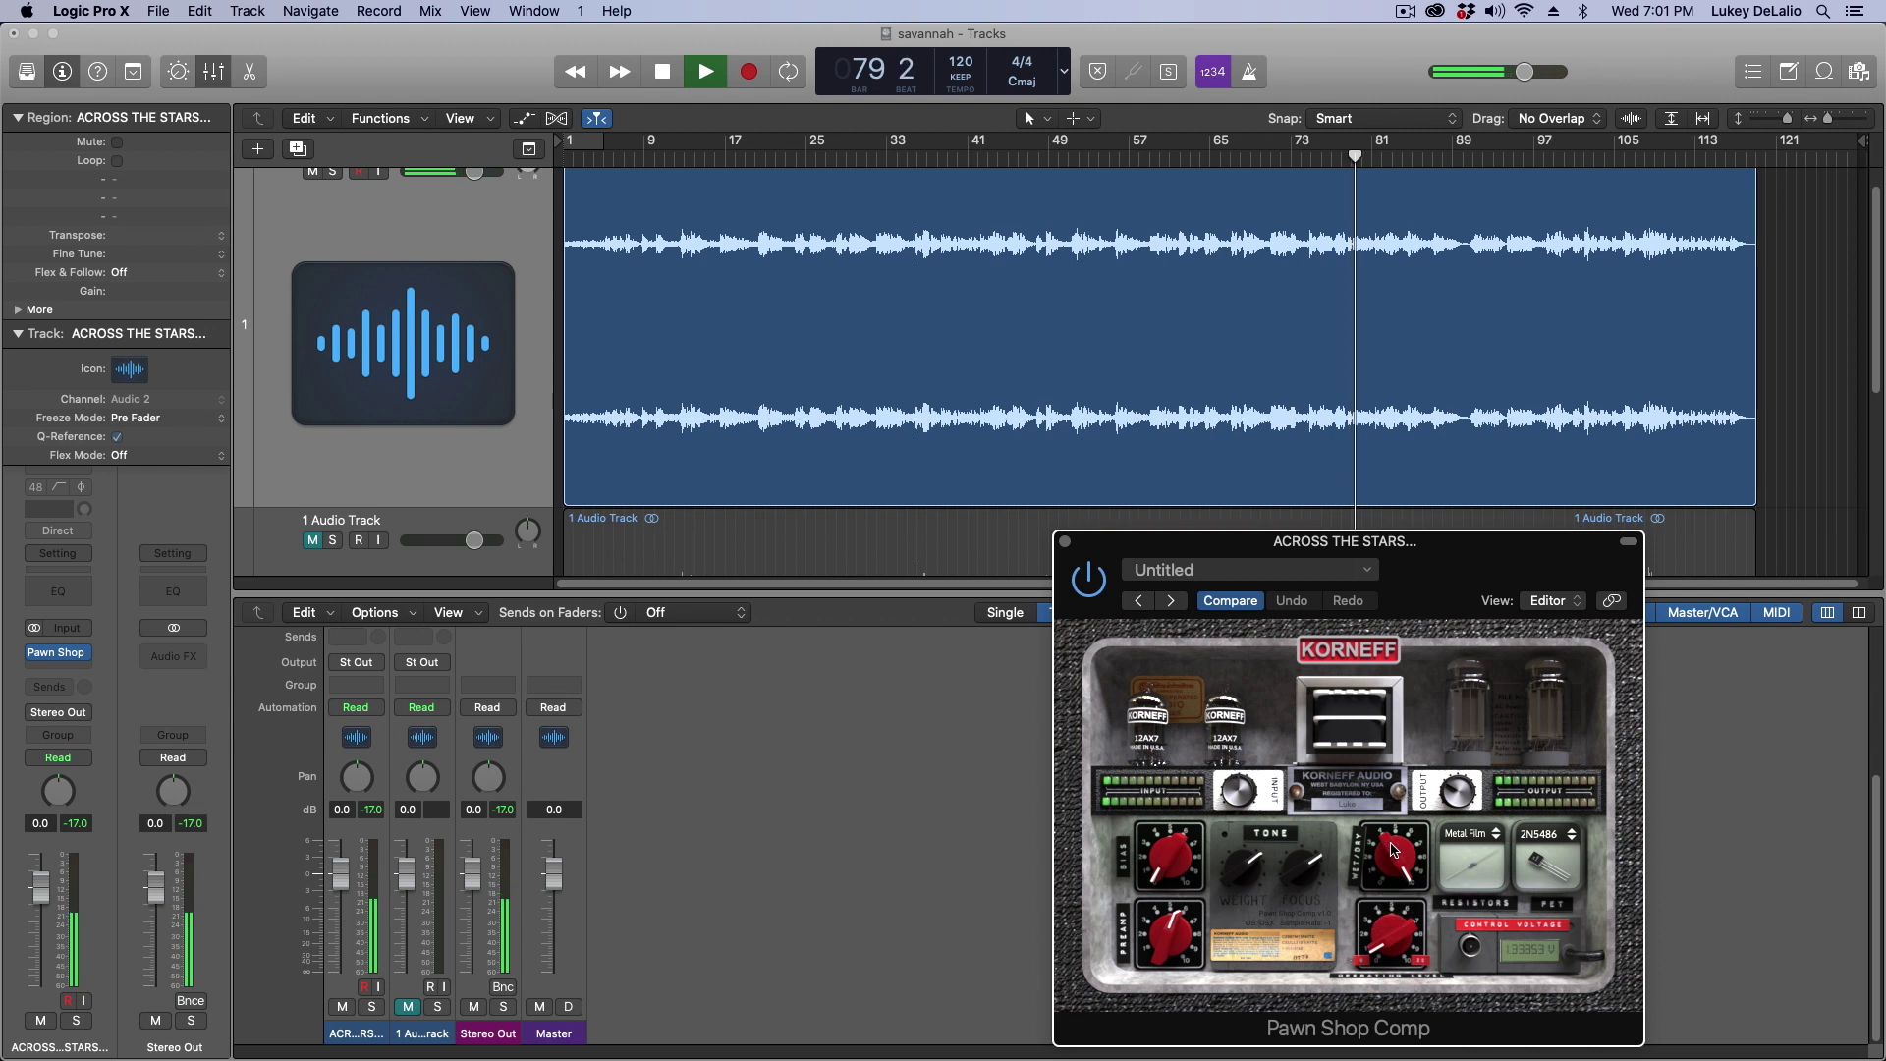
pyautogui.moveTo(1373, 934)
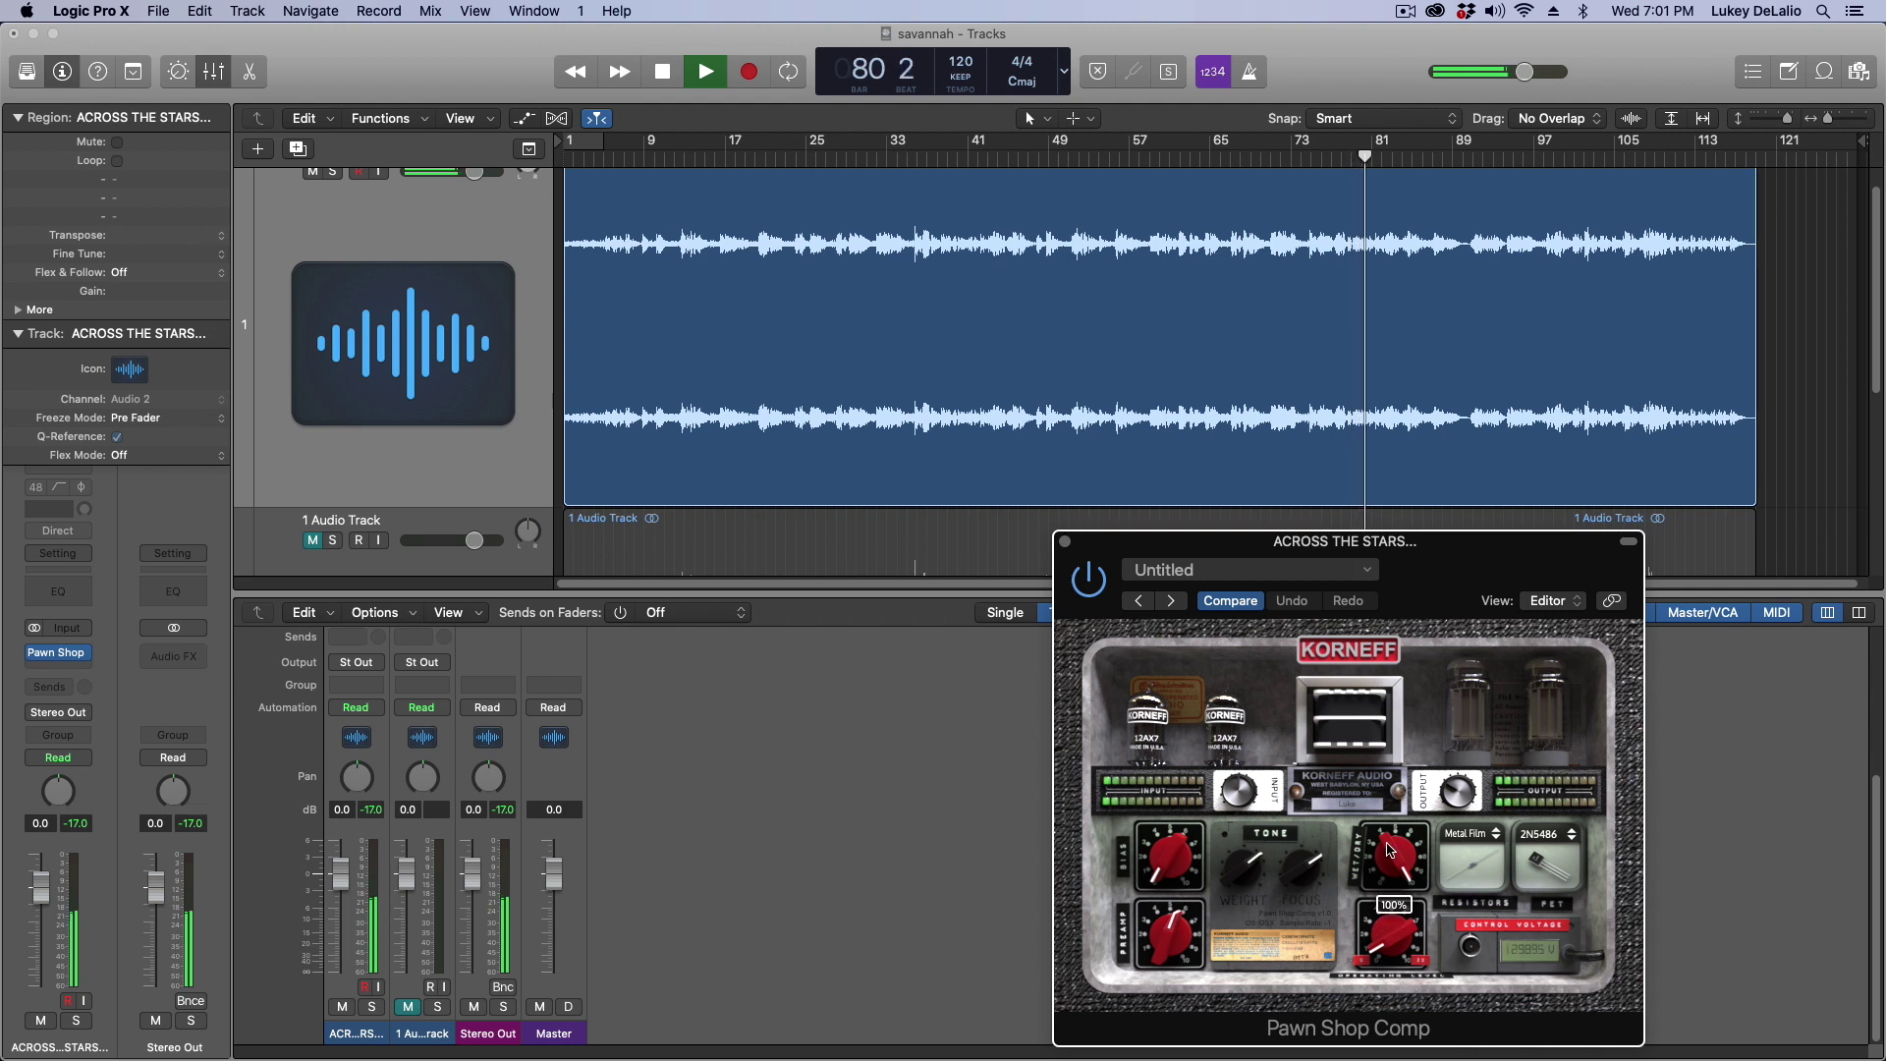
pyautogui.moveTo(1374, 934); pyautogui.dragTo(1344, 856)
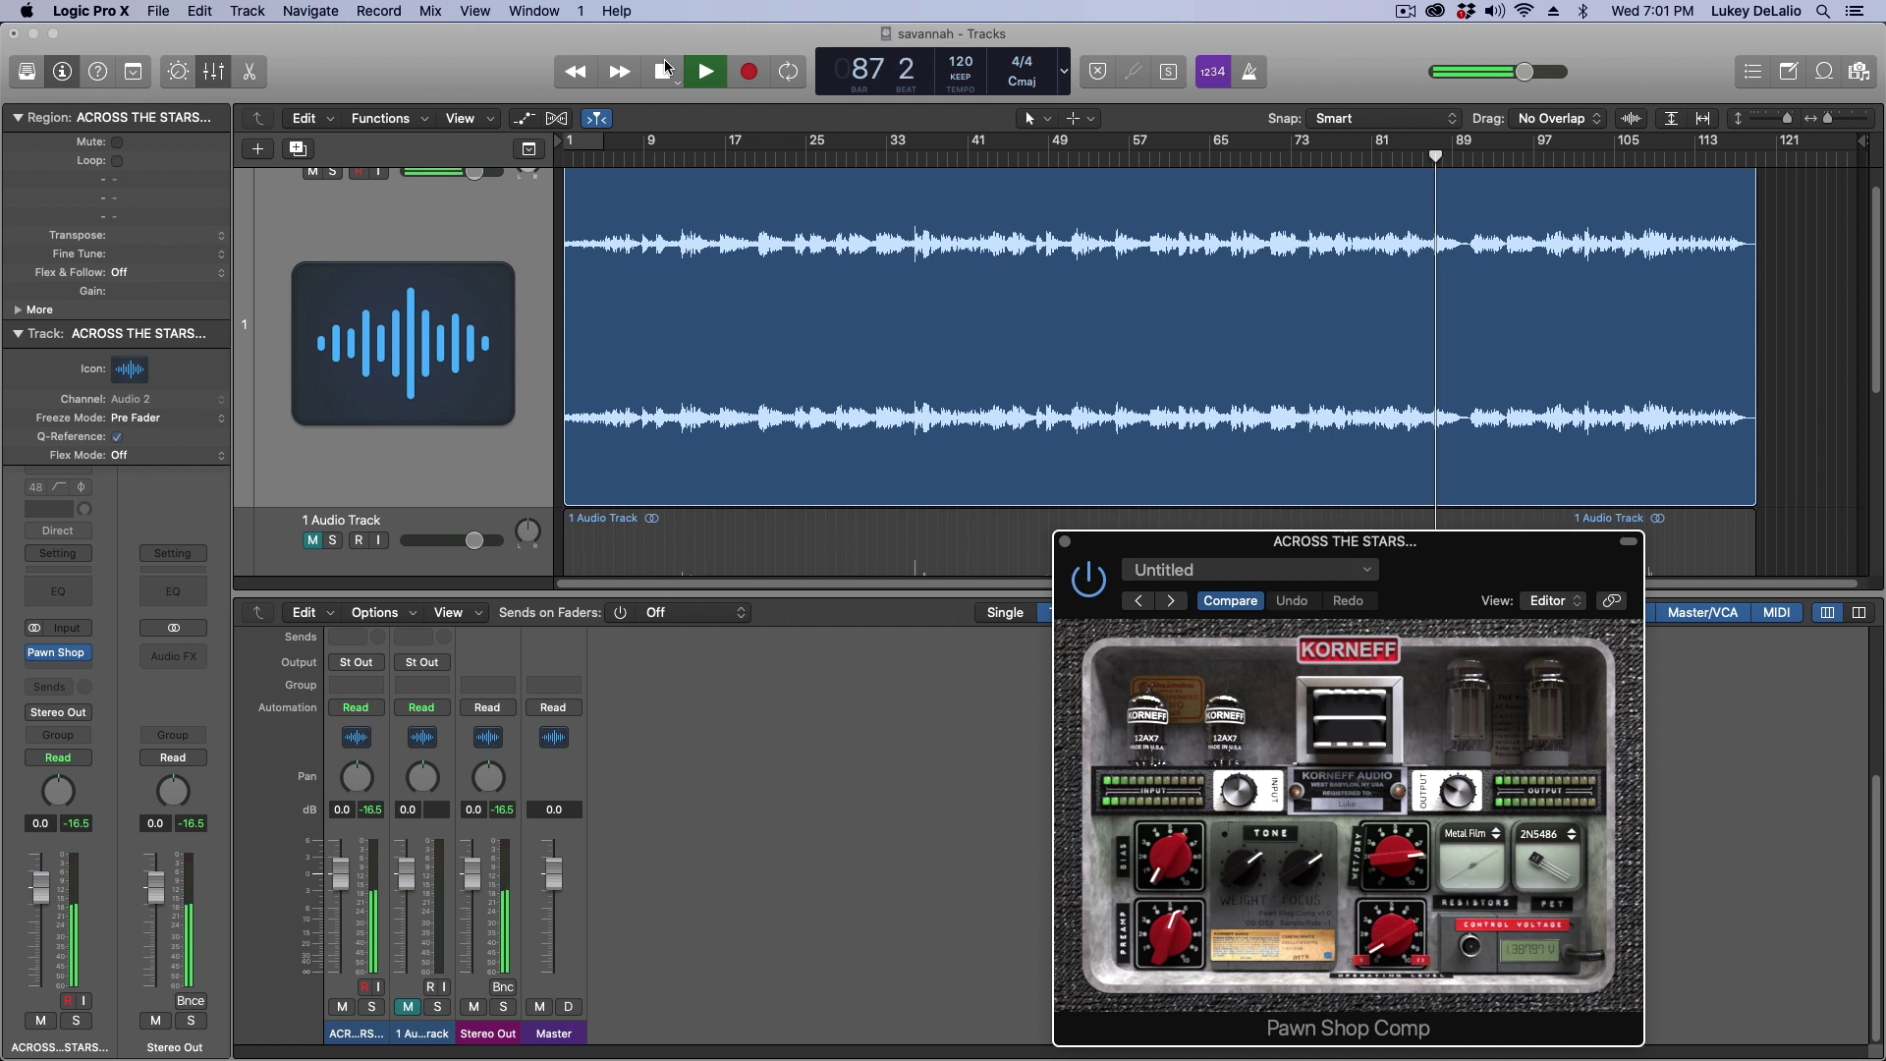
# Step: Bypass and re-engage the plug-in around bar 88 to compare the blended sound, and stop playback
pyautogui.click(1081, 578)
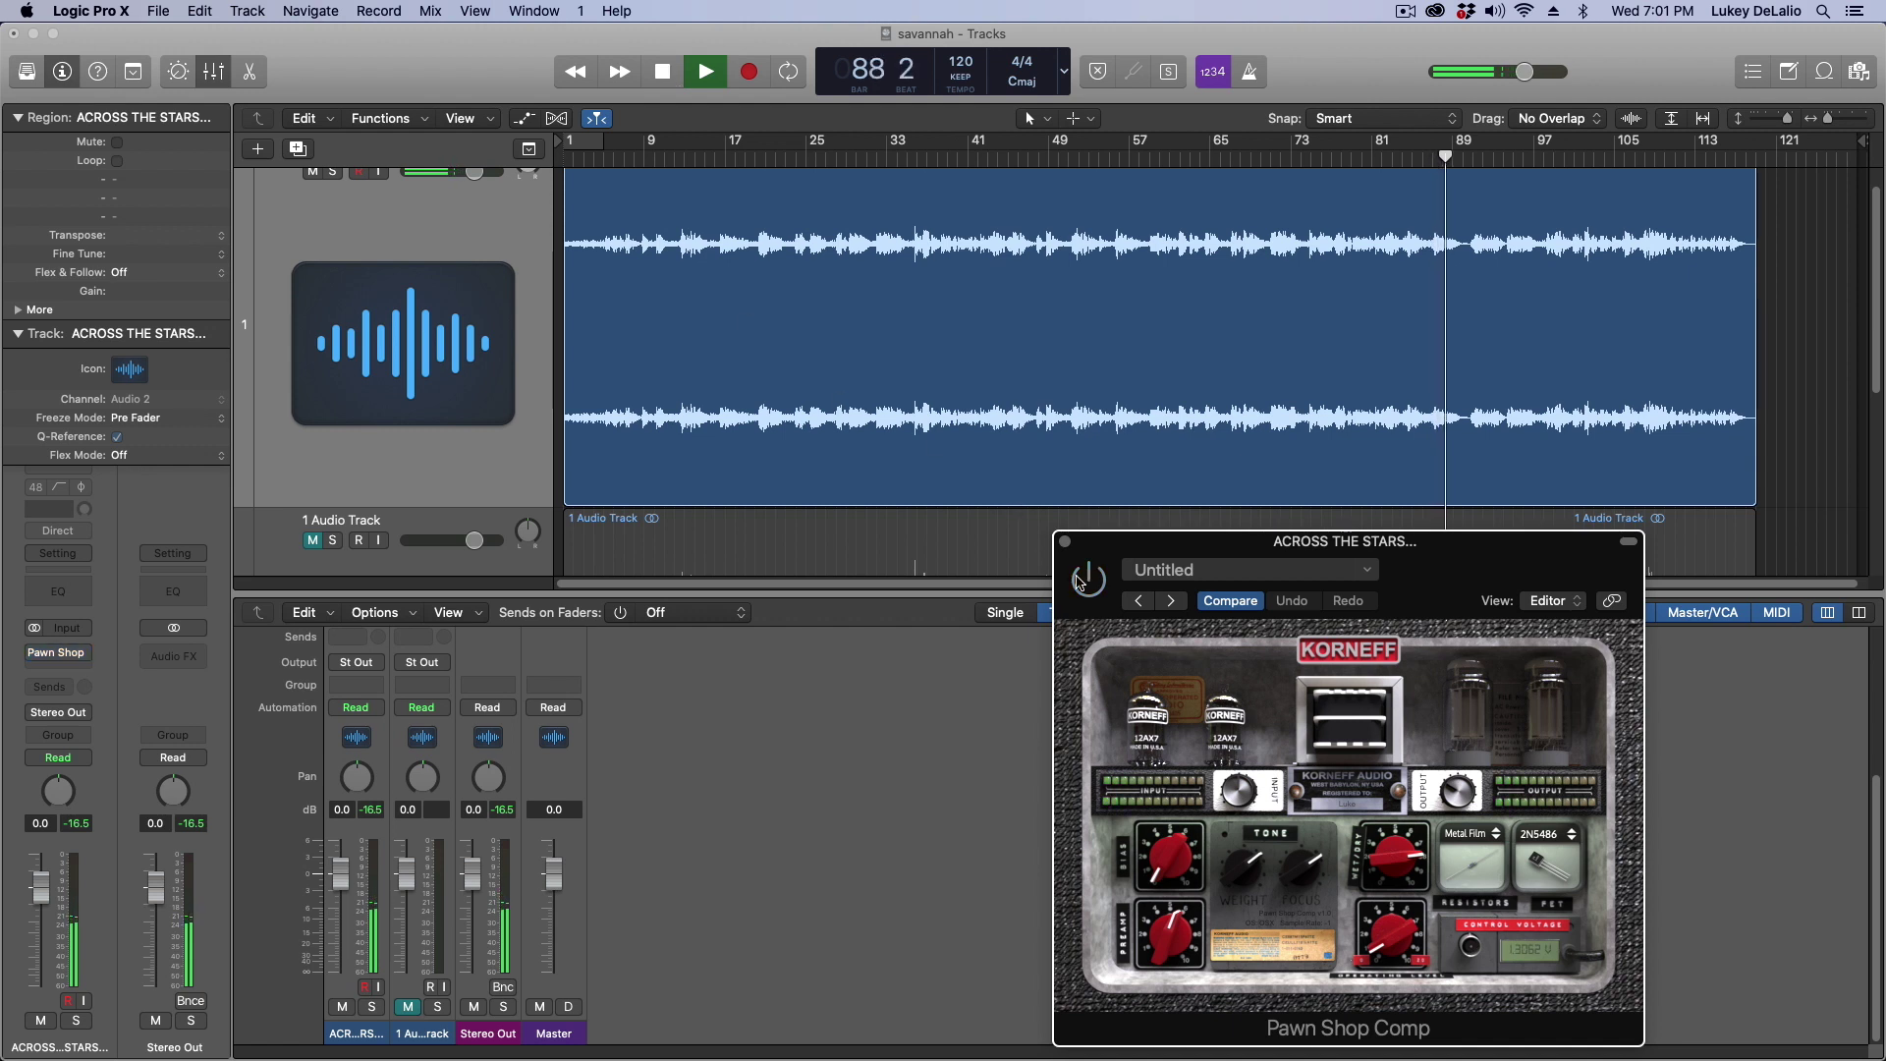
pyautogui.click(1077, 580)
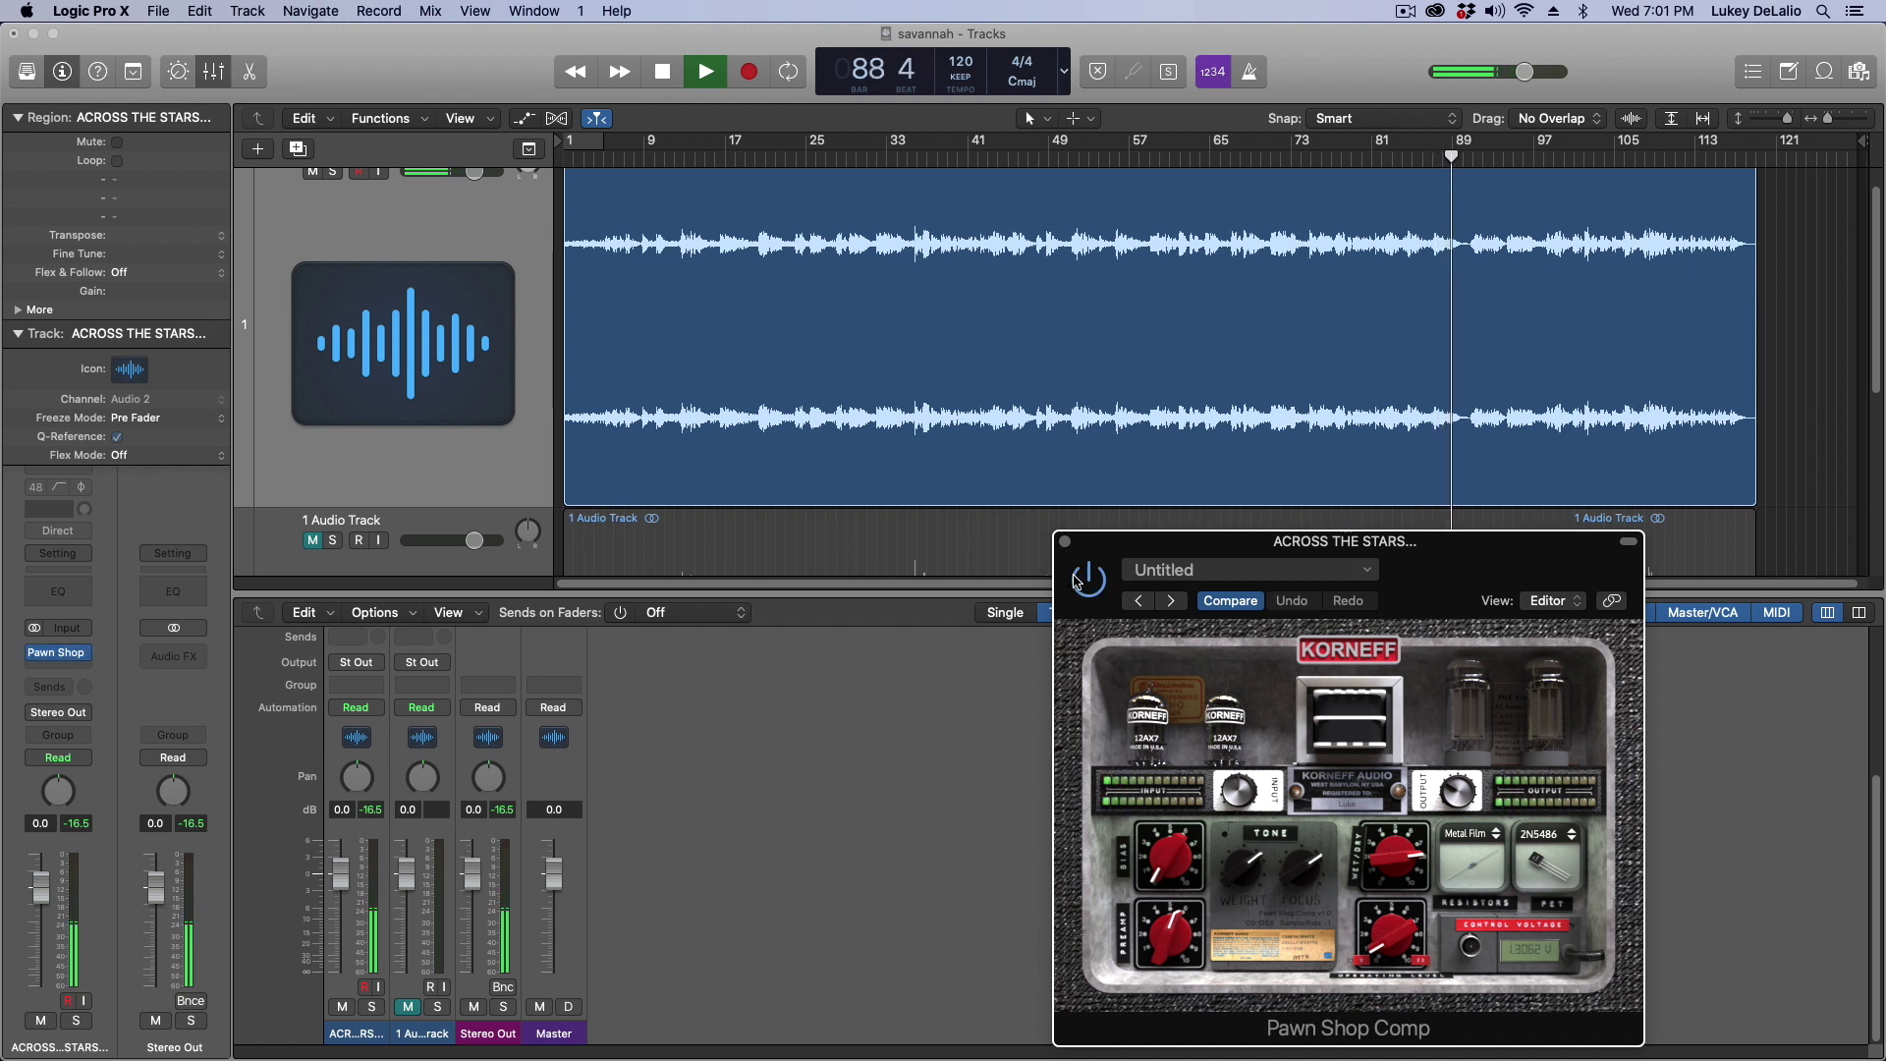
pyautogui.click(663, 72)
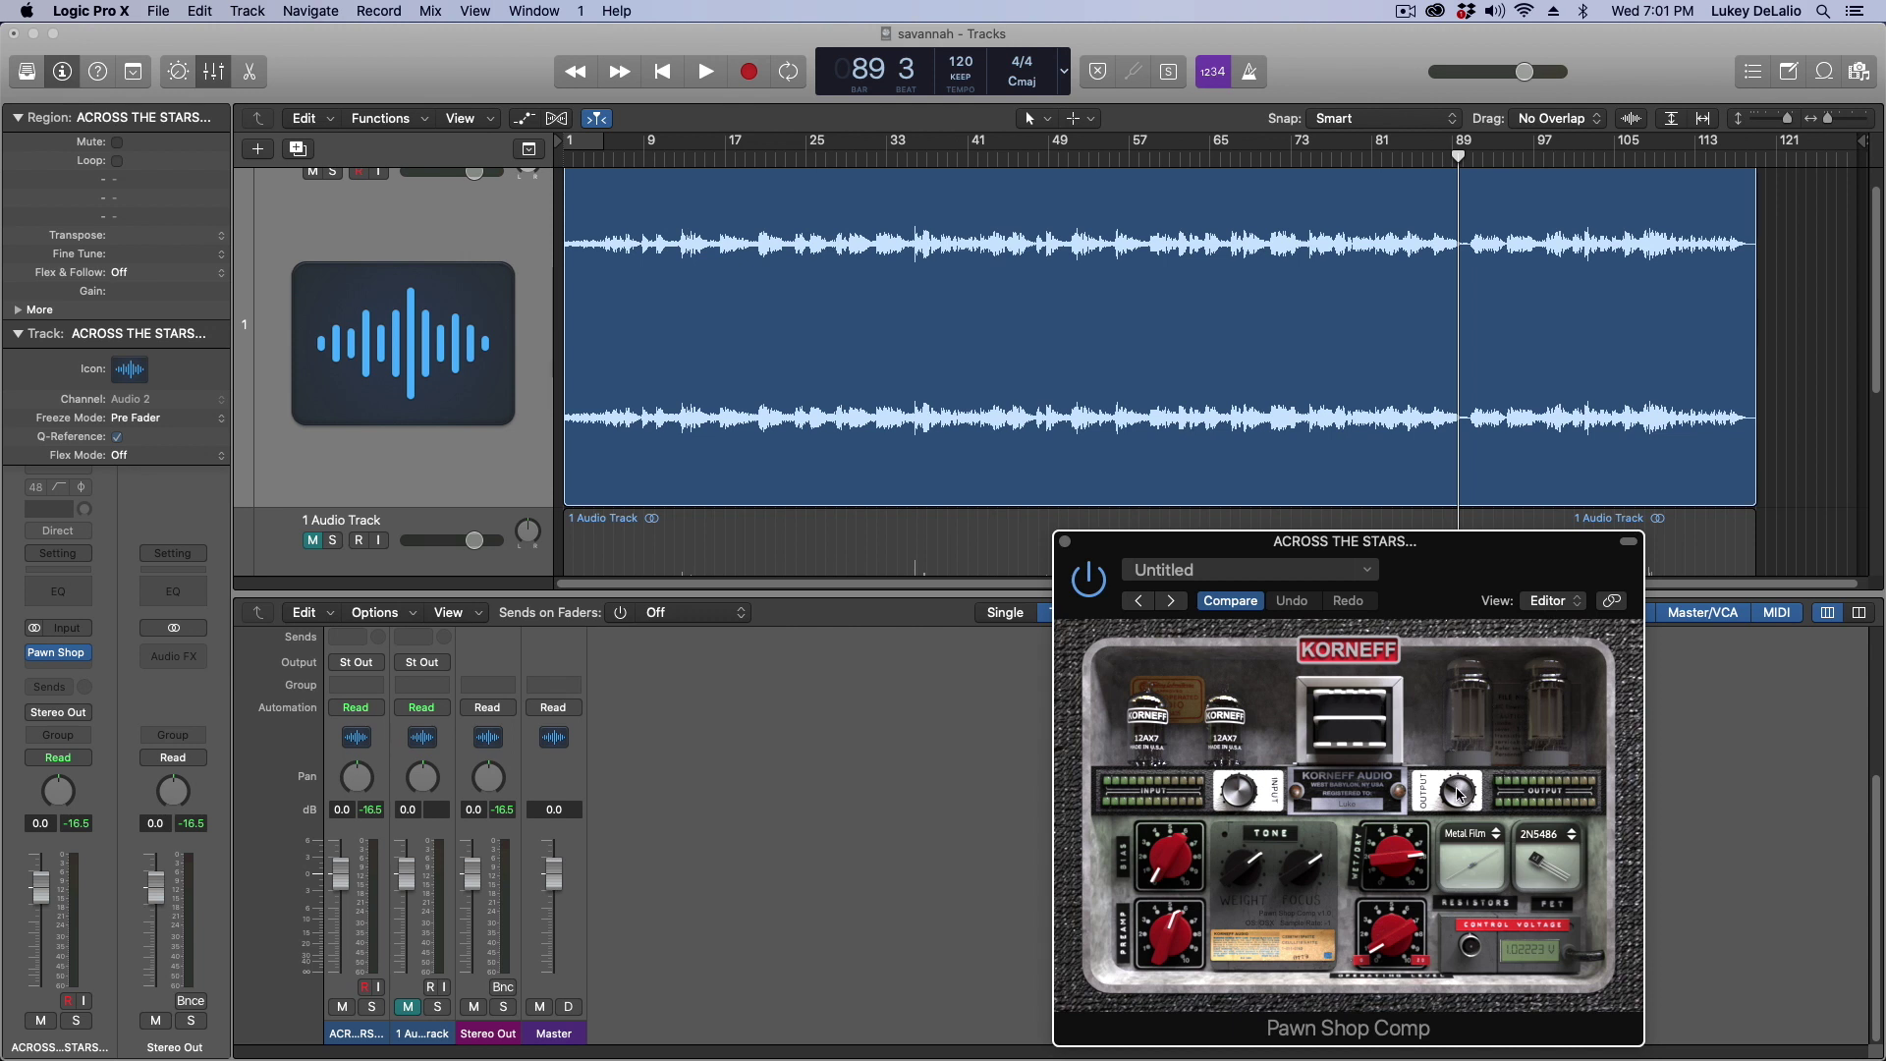
# Step: Play from about bar 33 with the plug-in bypassed, compare it against the engaged sound, and stop with it engaged
pyautogui.click(880, 161)
pyautogui.moveTo(880, 159); pyautogui.dragTo(894, 157)
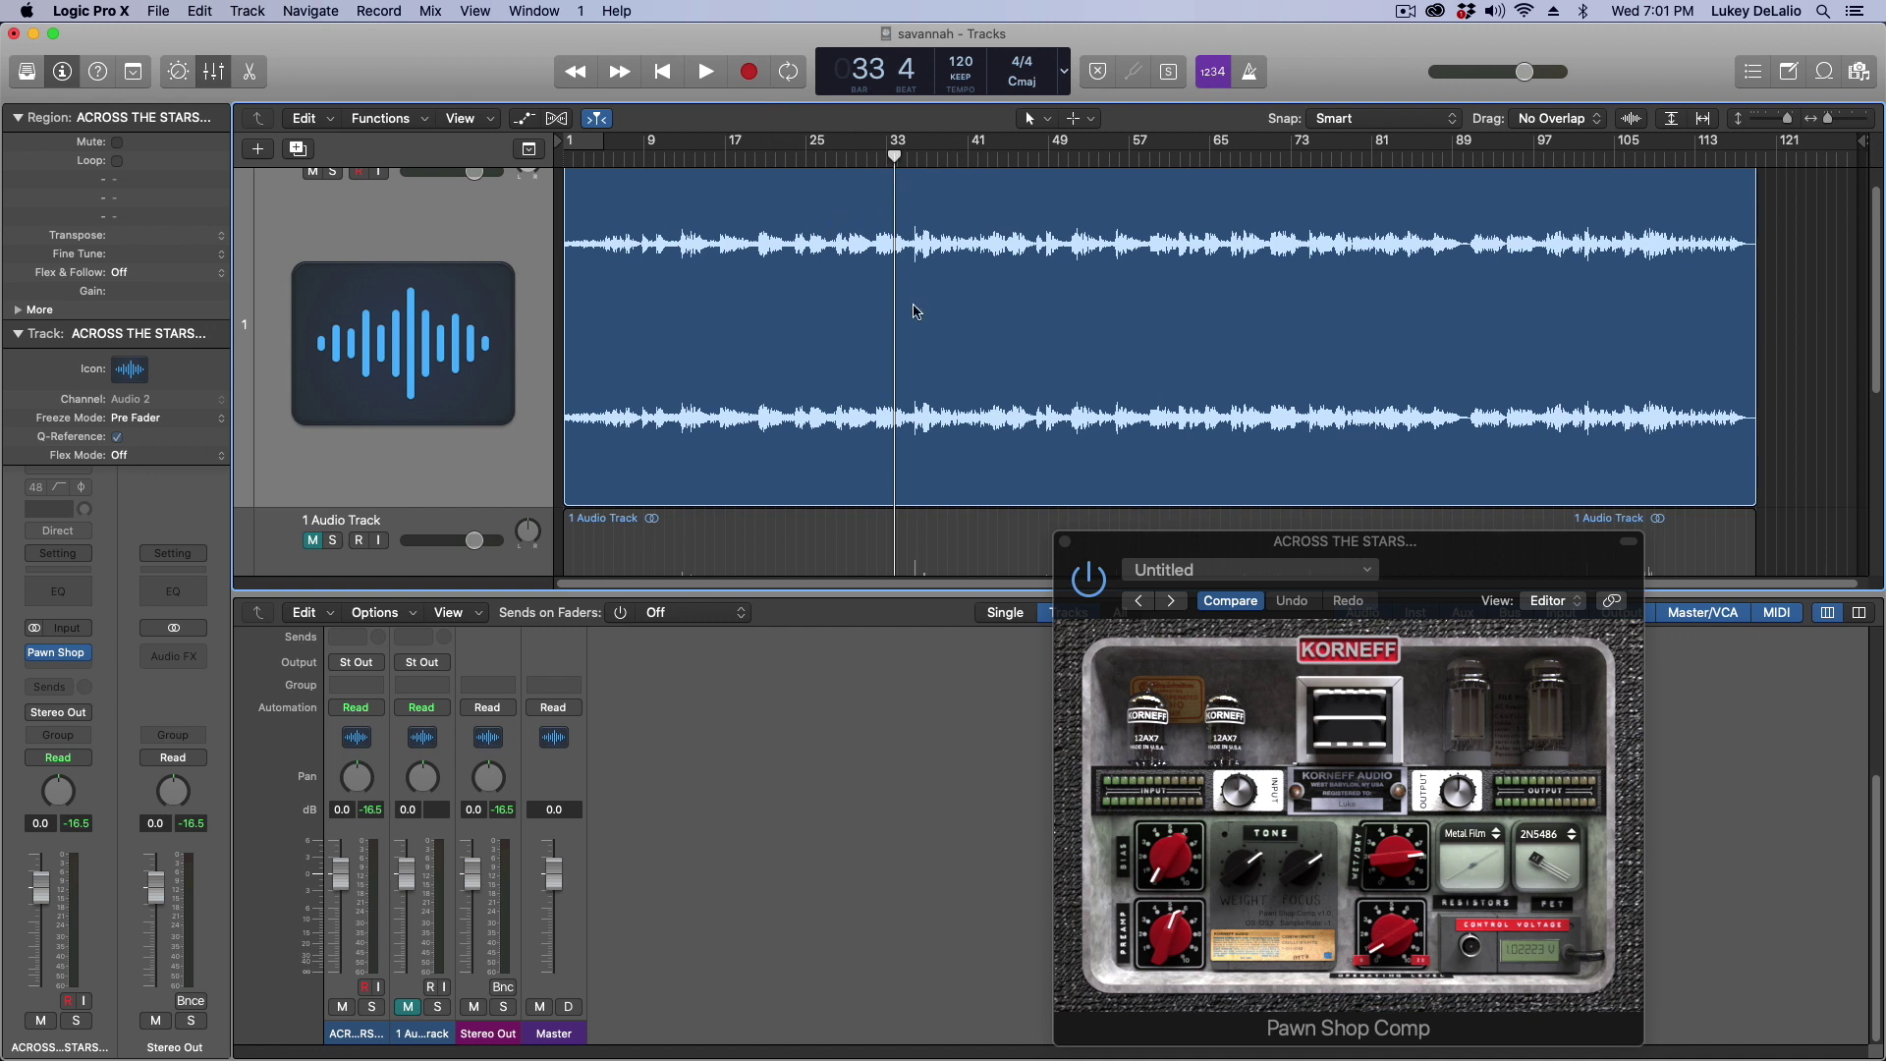
pyautogui.click(1089, 580)
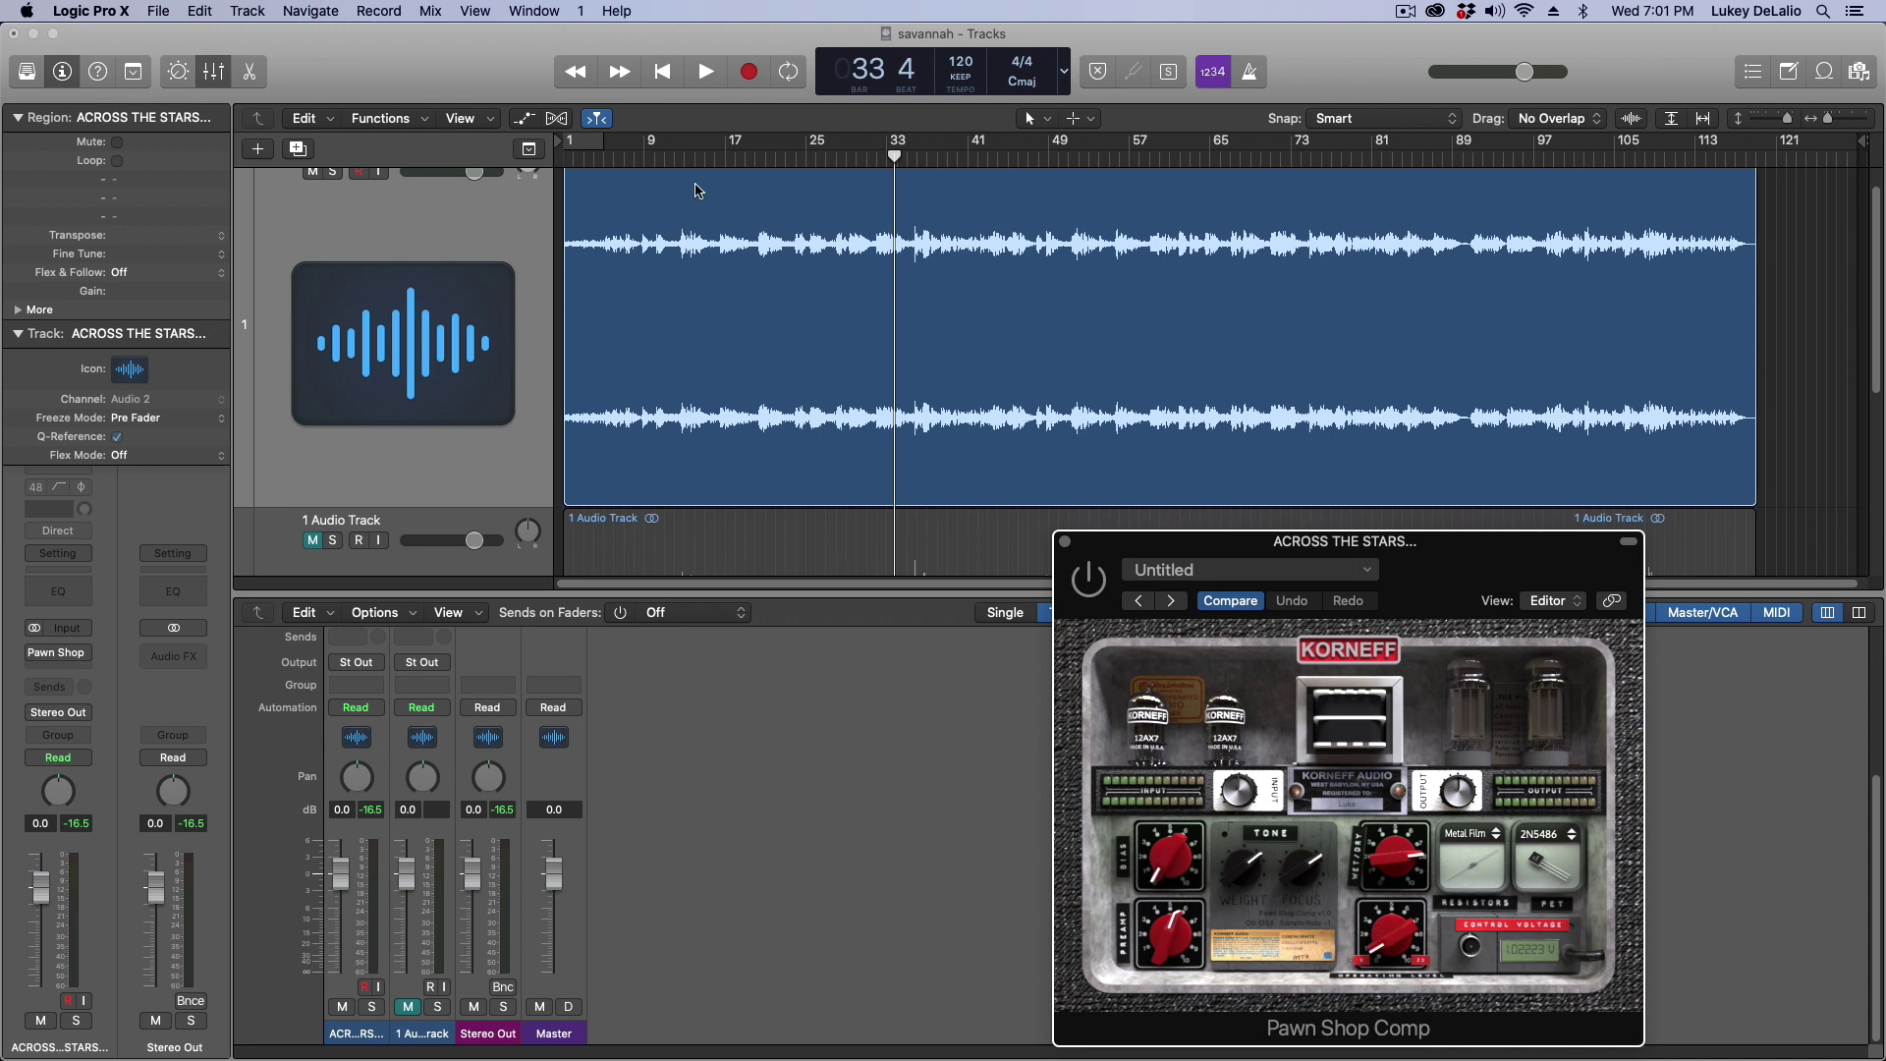
pyautogui.click(708, 71)
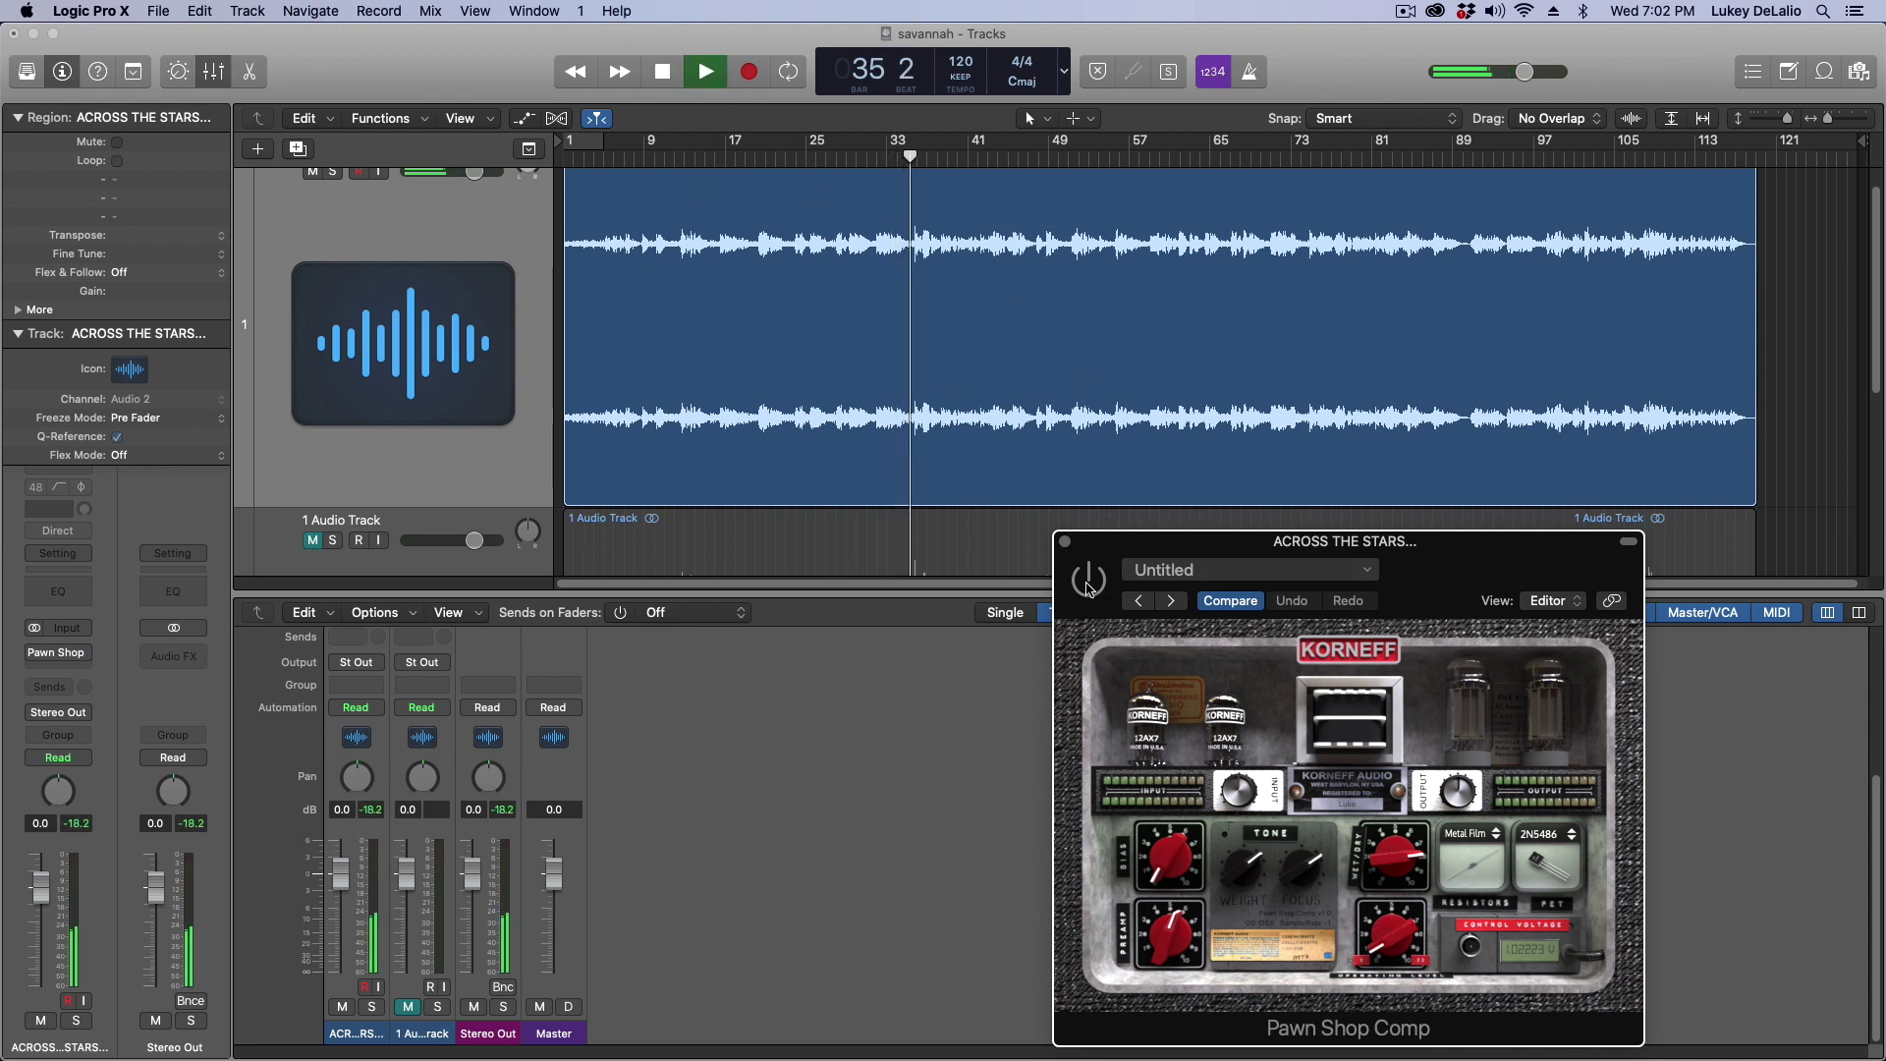
pyautogui.click(1088, 581)
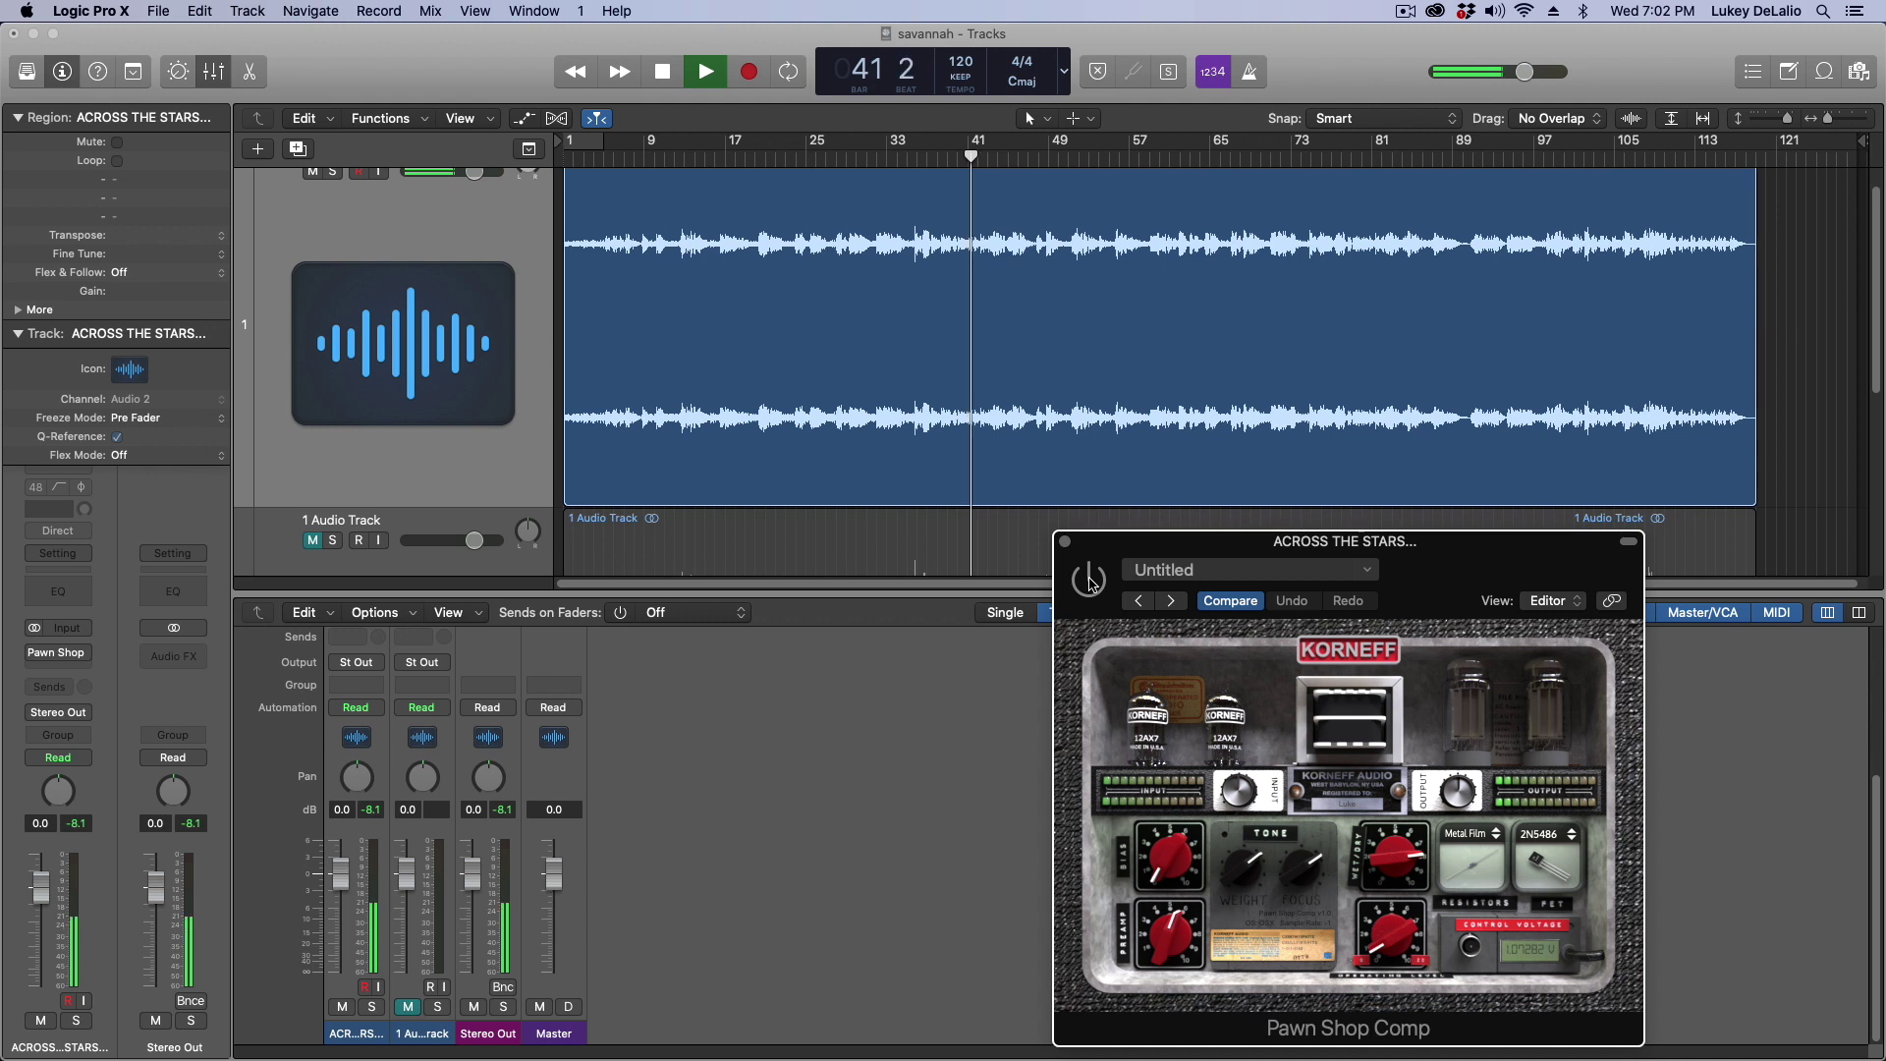
pyautogui.click(1090, 581)
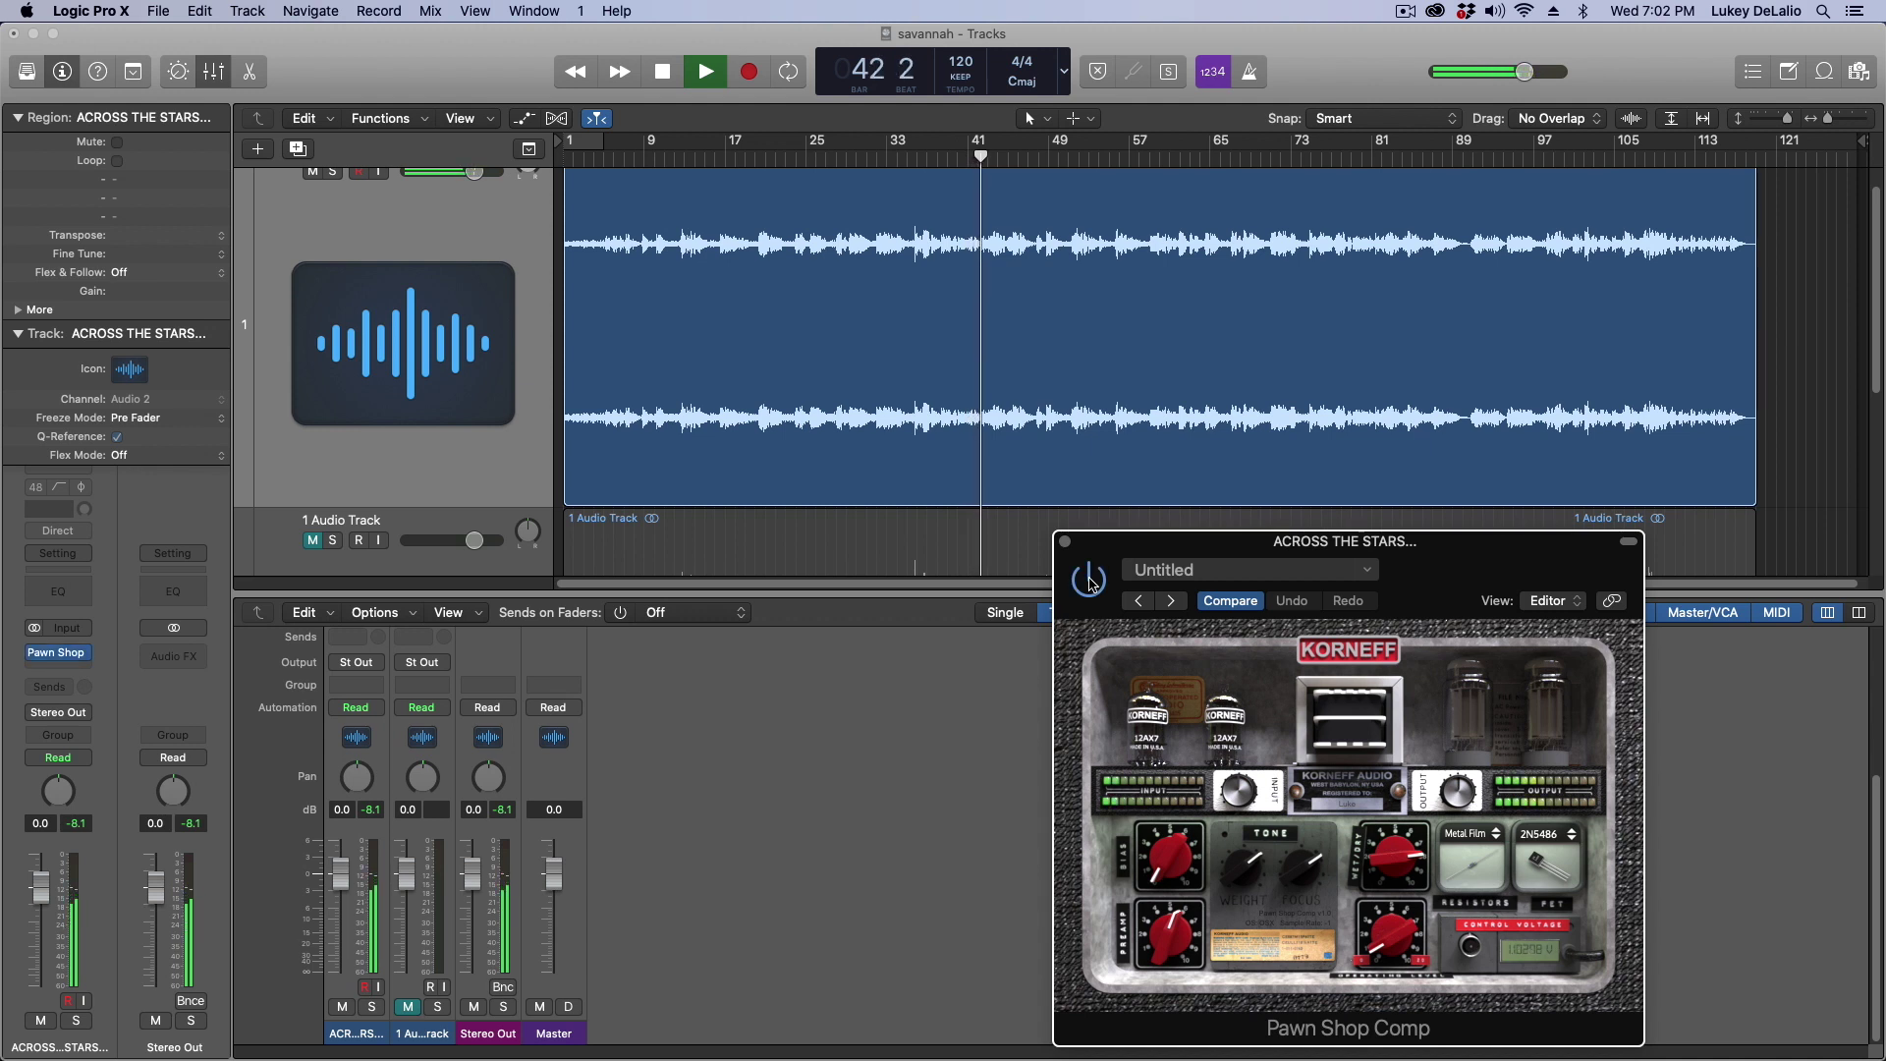
pyautogui.click(662, 74)
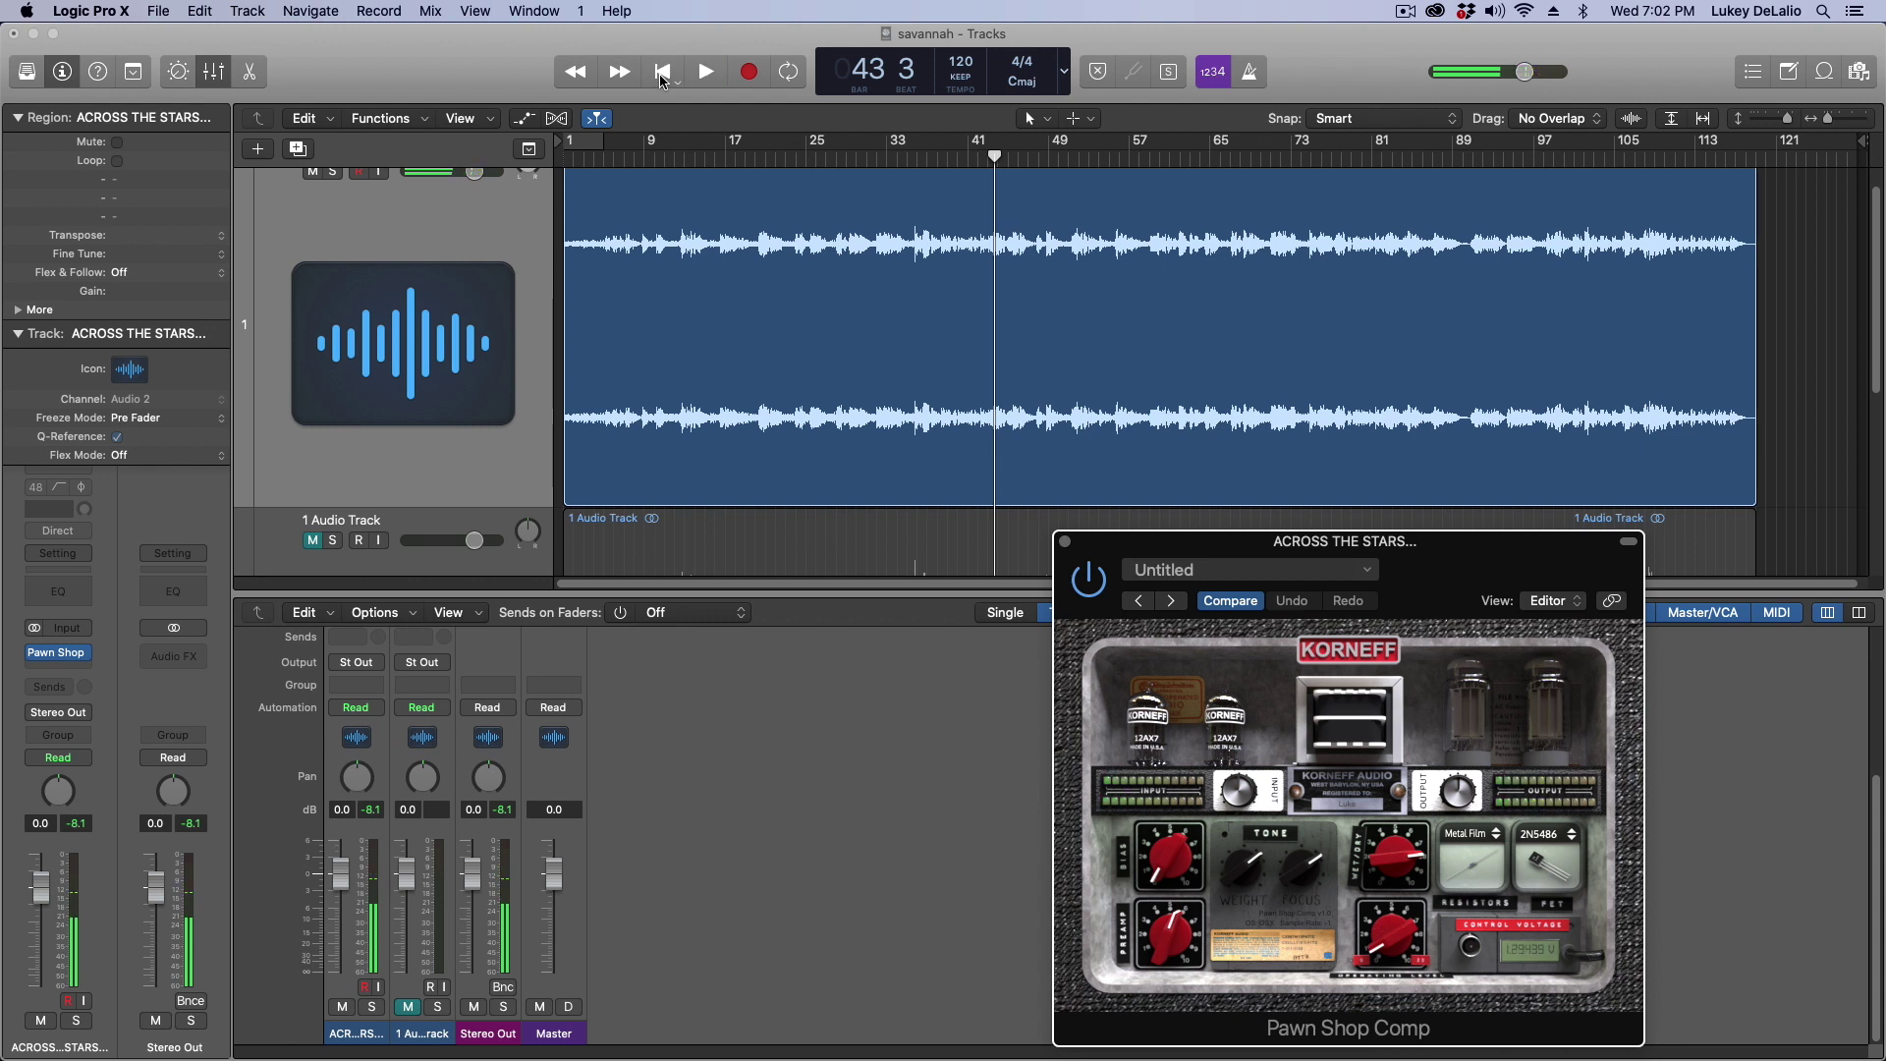